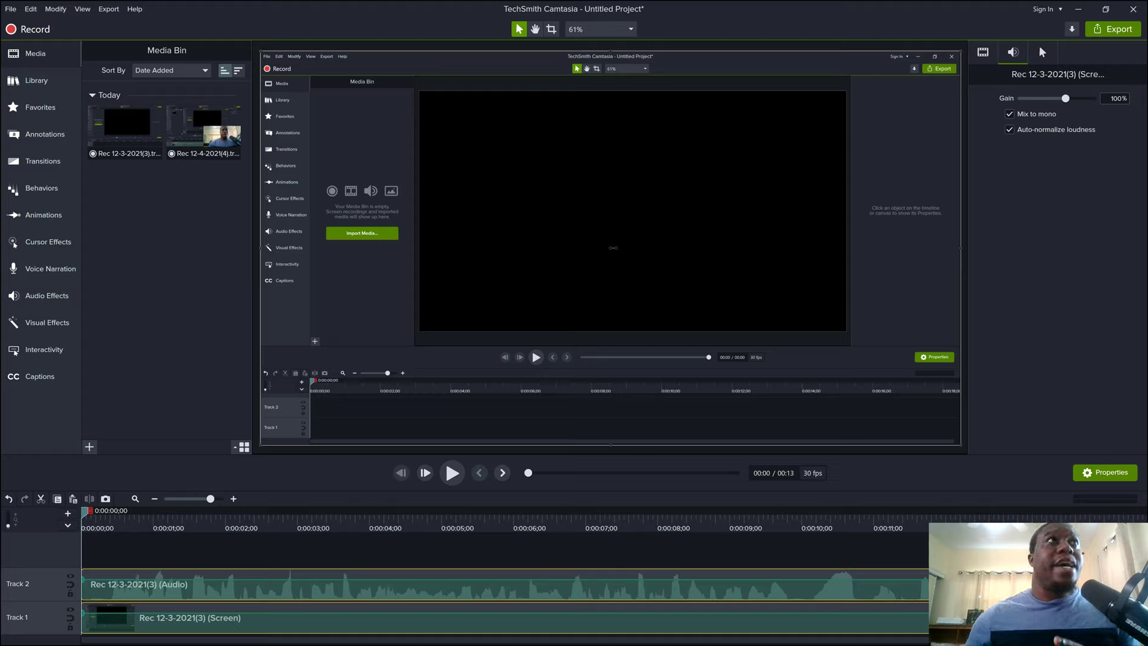
Try the Noise Removal effect on the Track 2 audio clip, and play the recording without it.
left_click(48, 295)
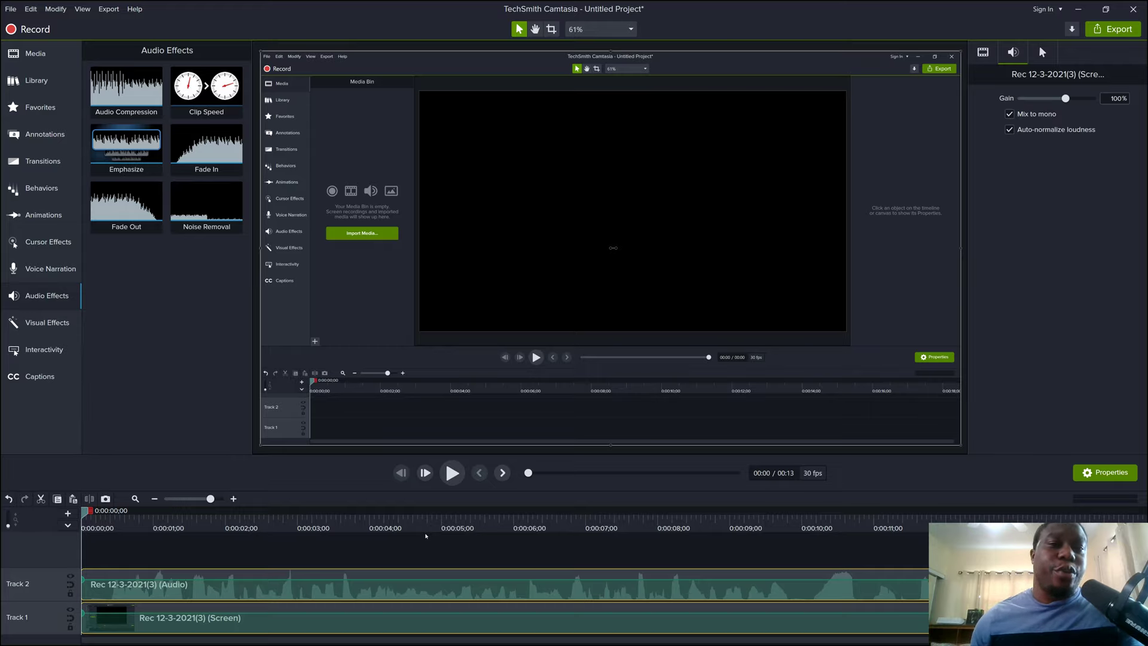
left_click_drag(207, 204, 226, 588)
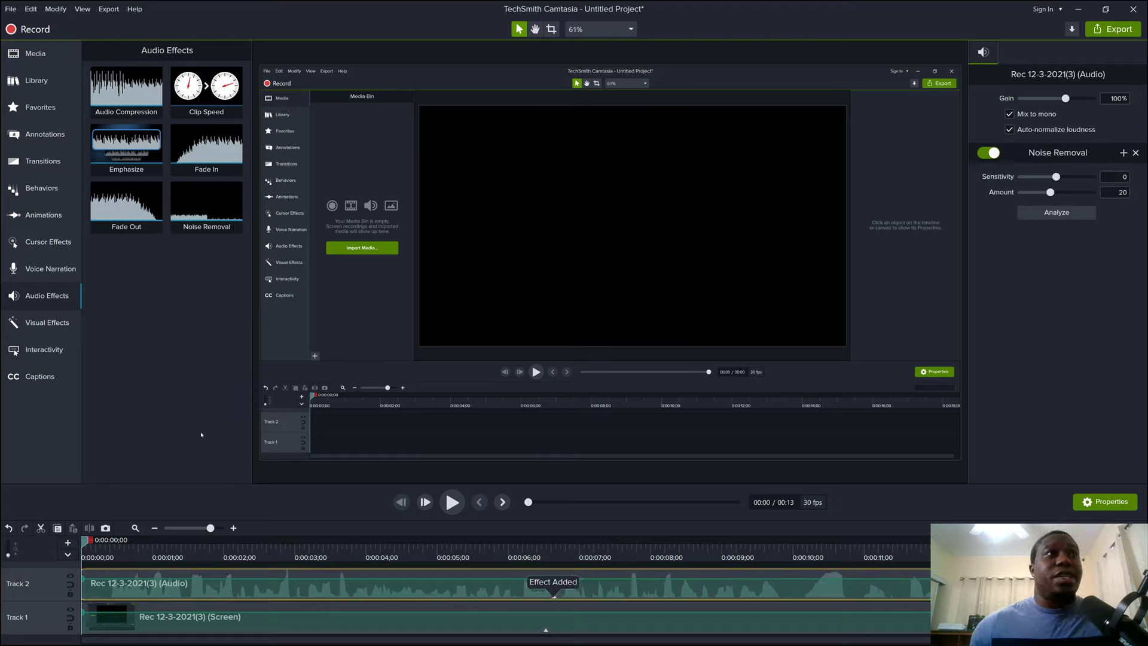
left_click(1136, 154)
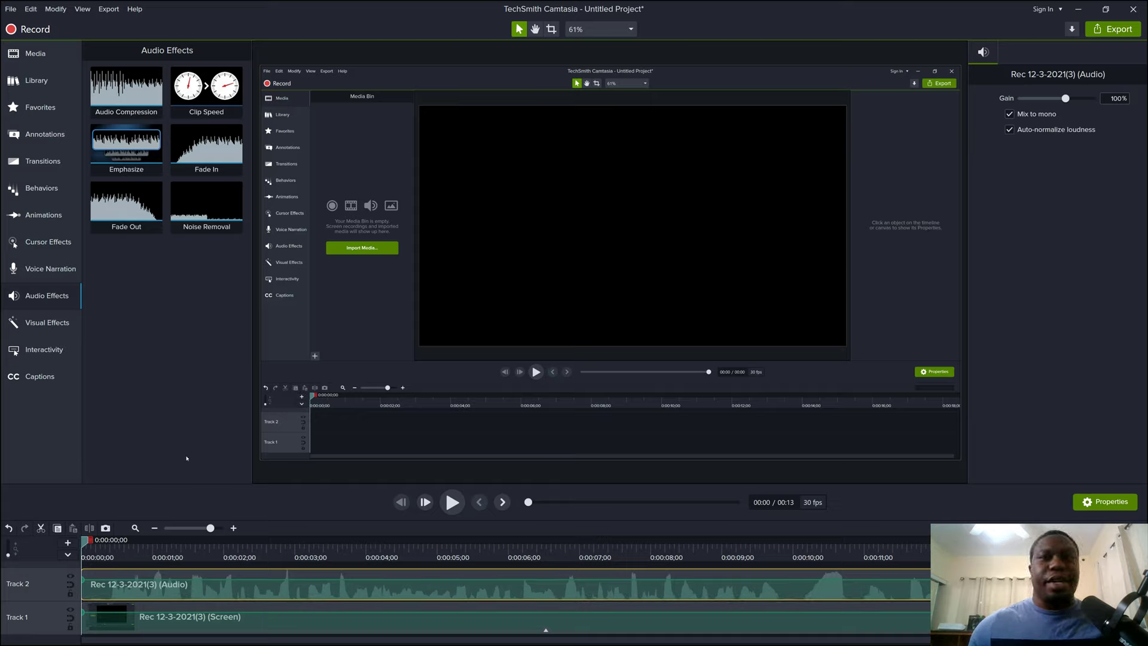
key("space")
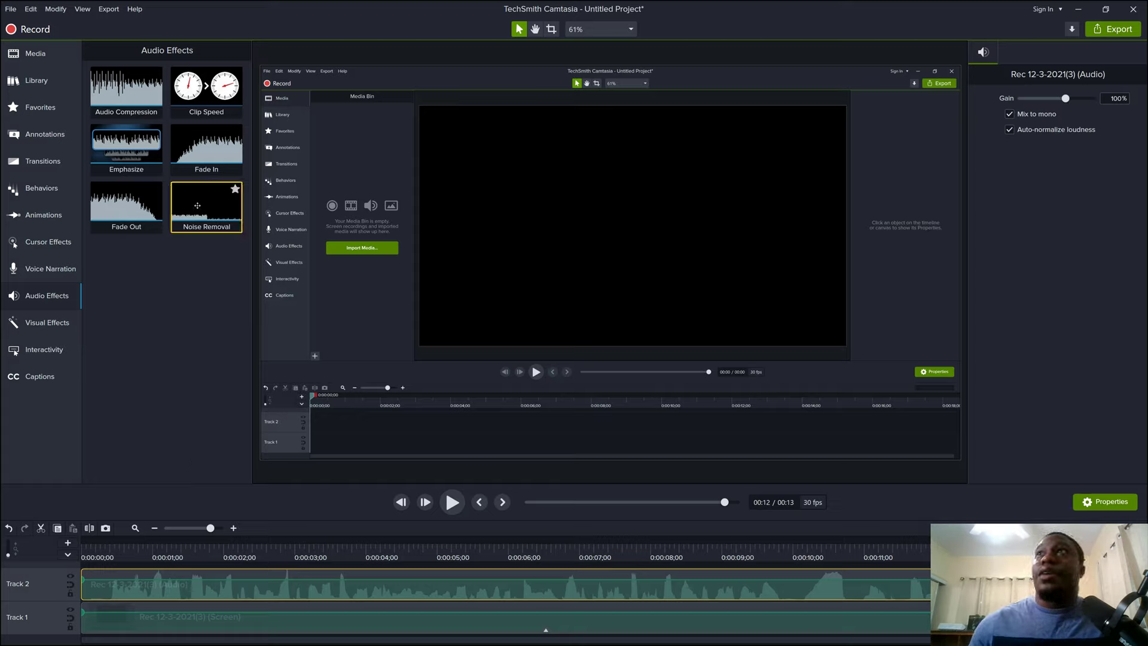
Try Noise Removal on the Track 2 audio clip again, listen to the treated recording and remove the effect.
left_click_drag(197, 206, 204, 416)
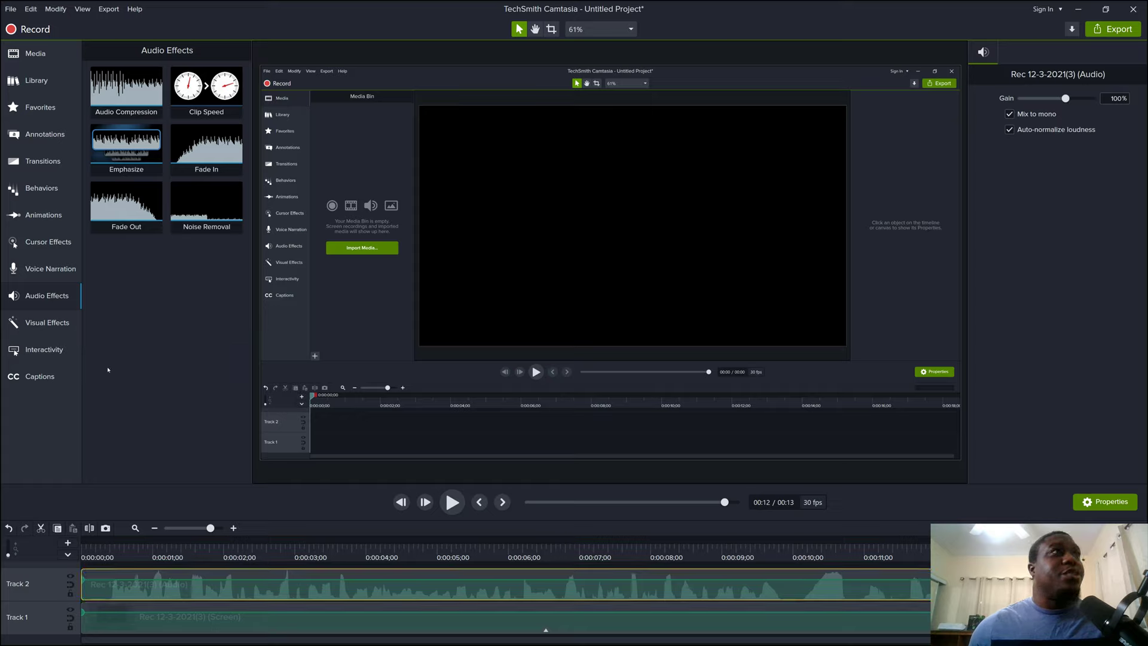
left_click_drag(206, 204, 193, 583)
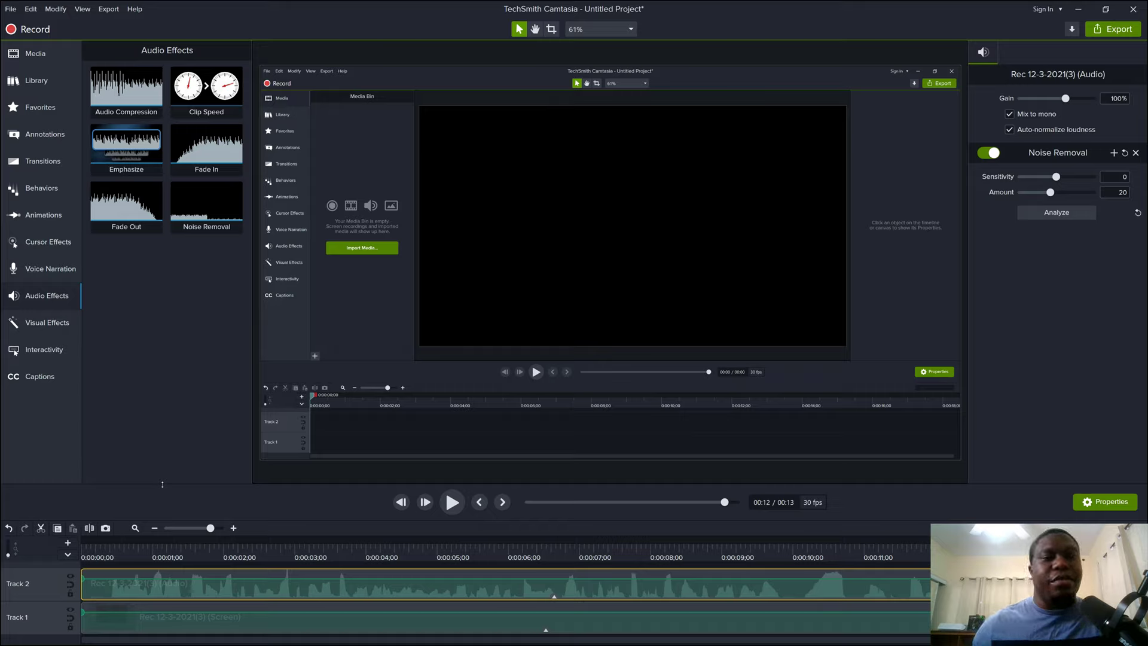
key("space")
key("space")
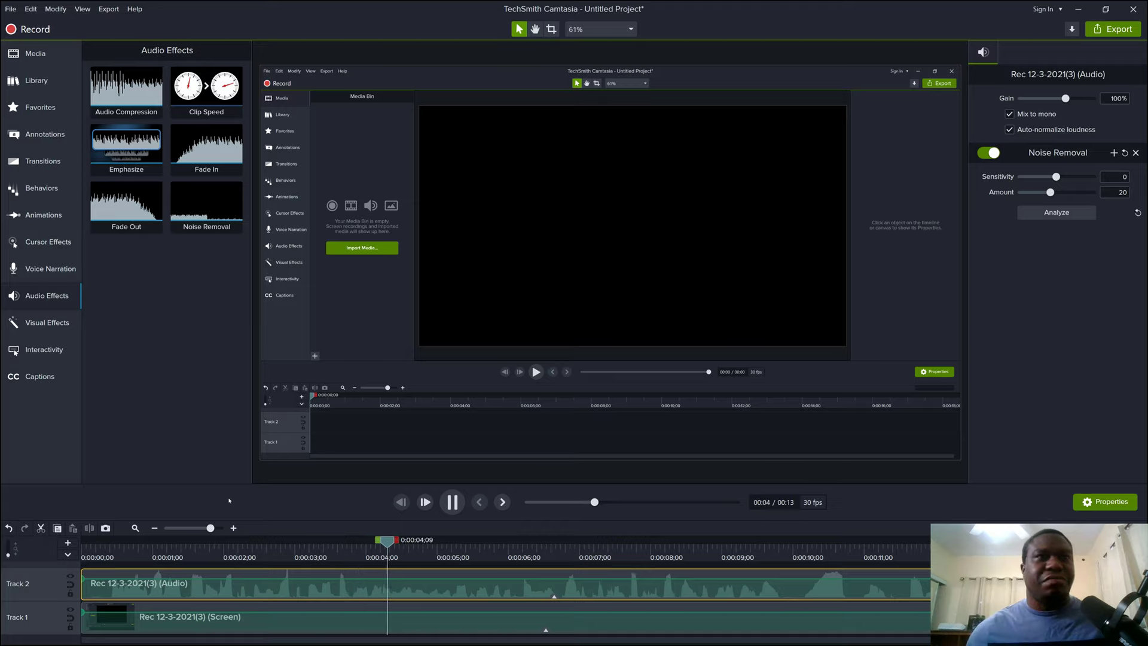
key("space")
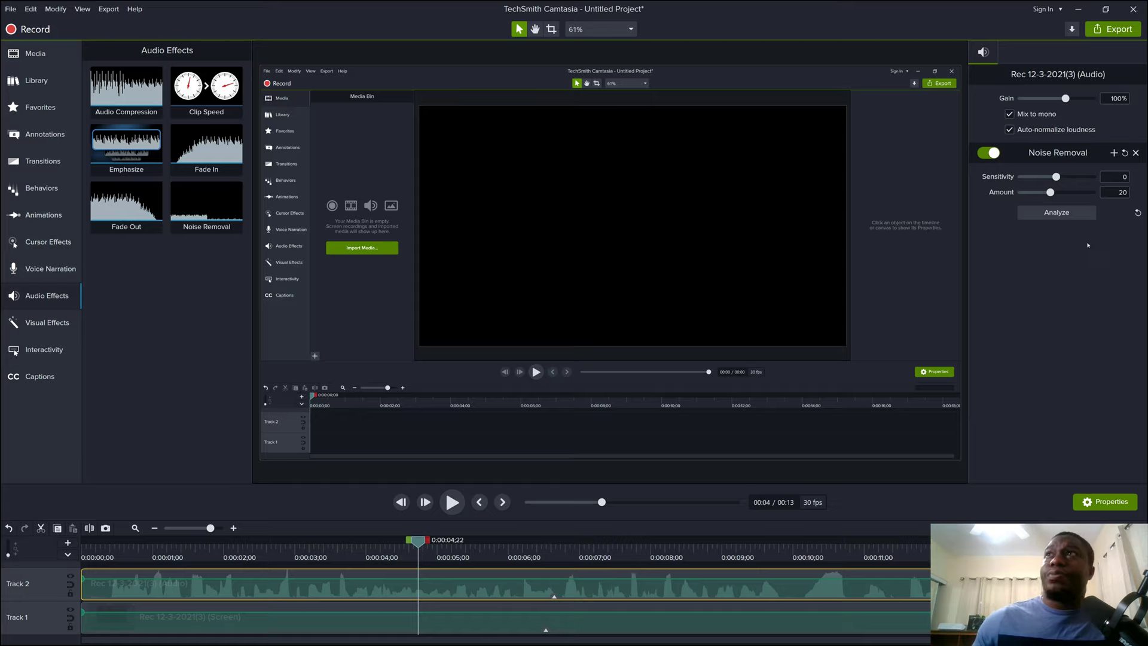
left_click(1135, 153)
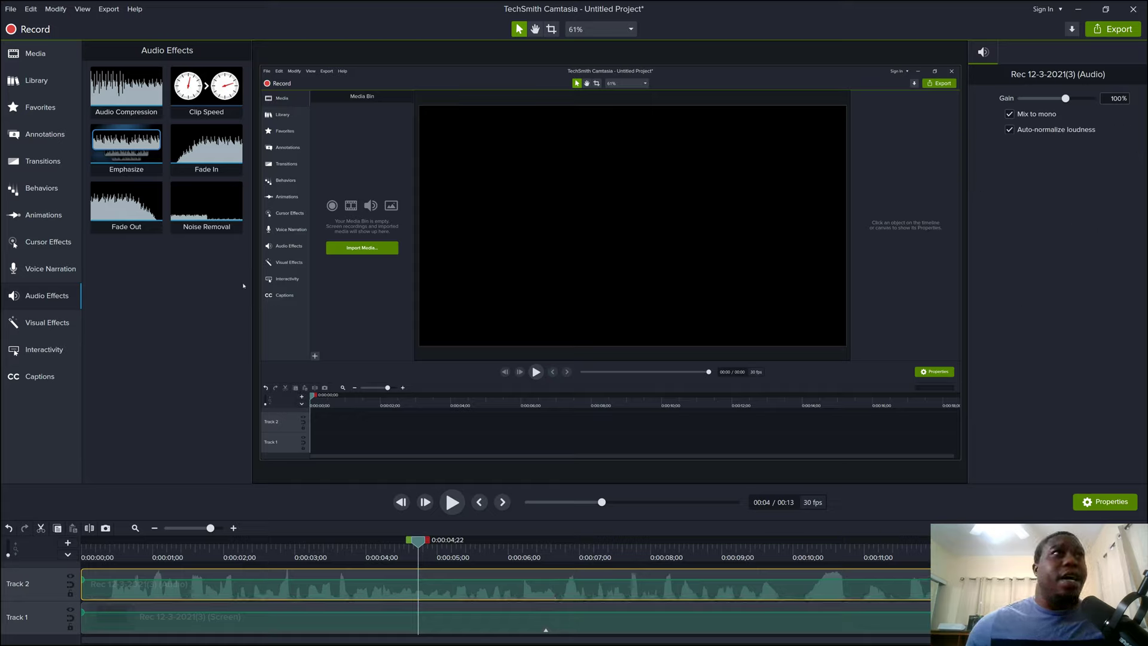
Apply Noise Removal to the Track 2 audio clip and return the playhead to the start of the timeline.
left_click_drag(224, 205, 553, 586)
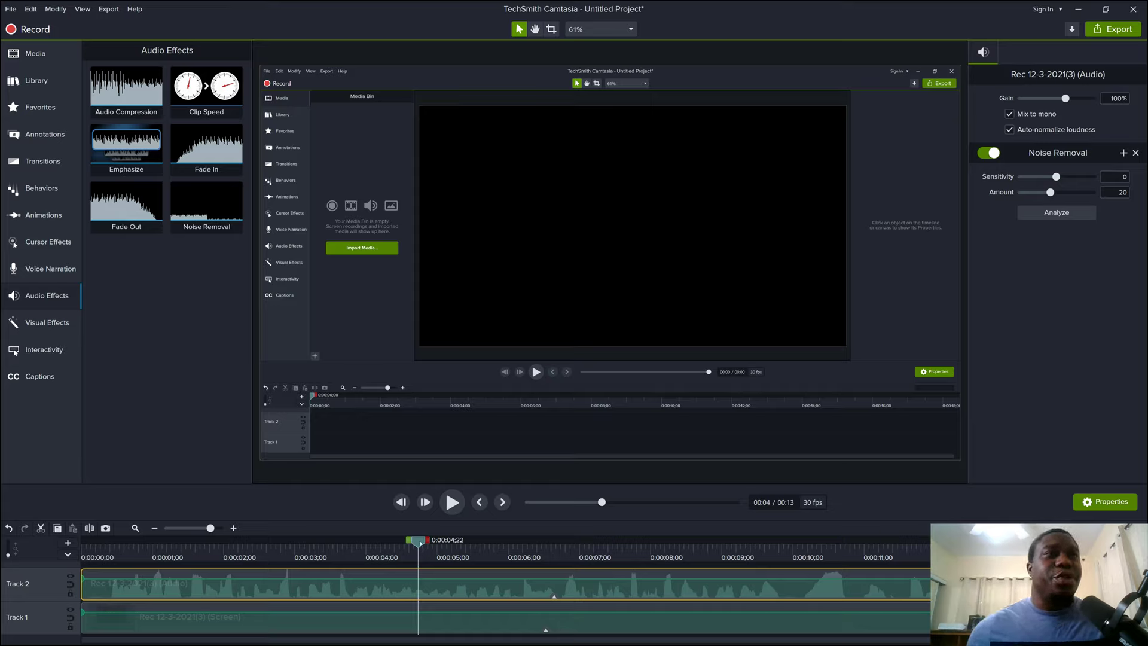
left_click_drag(420, 542, 84, 542)
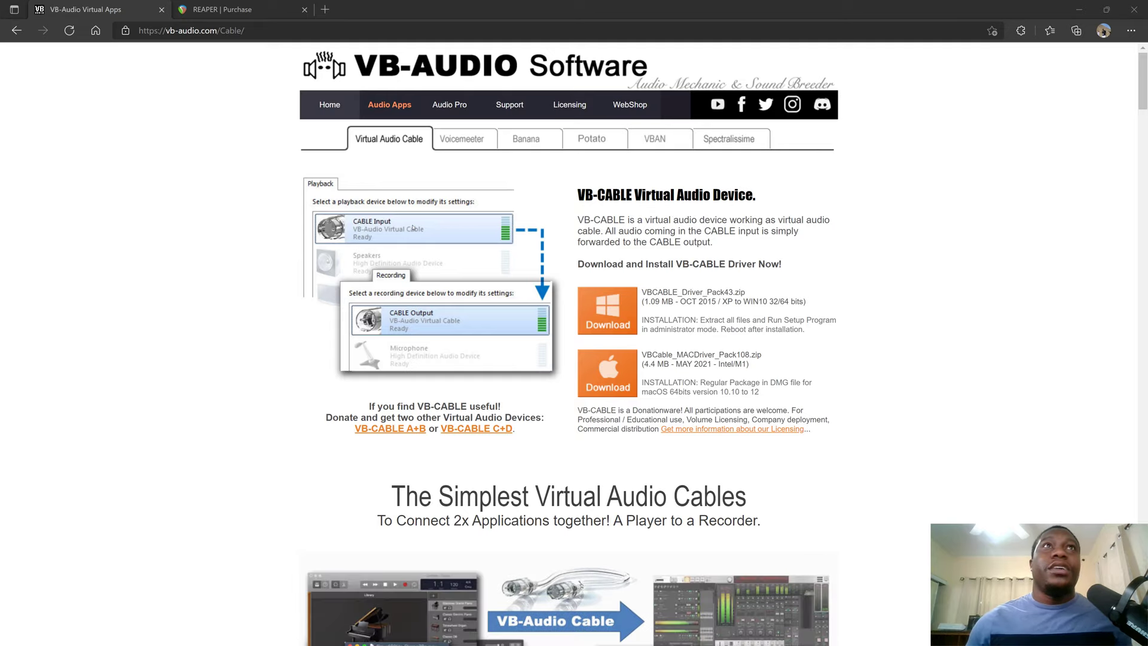
Switch to the browser and review the VB-CABLE Virtual Audio Device download page on vb-audio.com.
left_click_drag(578, 196, 756, 197)
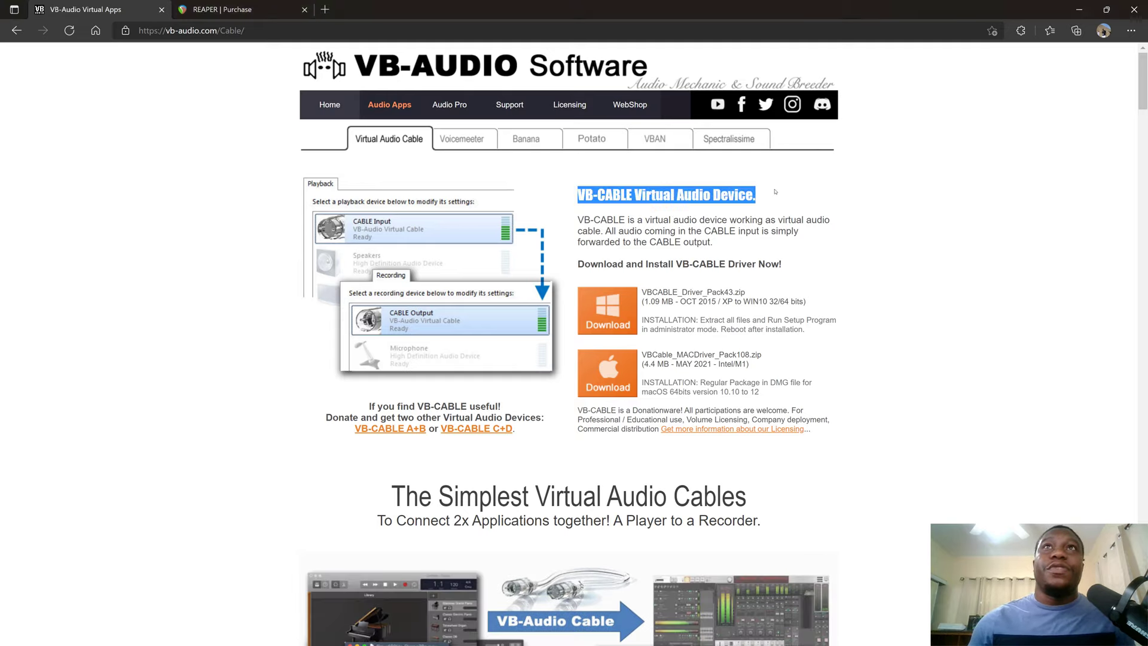
left_click(756, 234)
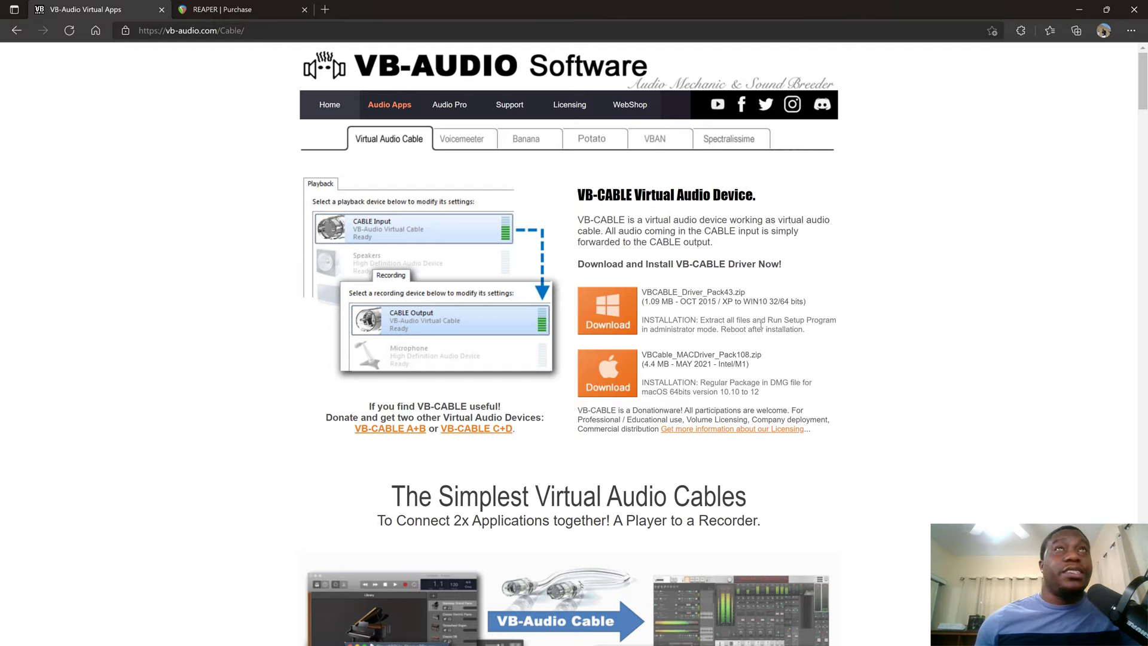
Review the license prices and free evaluation terms on the REAPER purchase page.
left_click(230, 11)
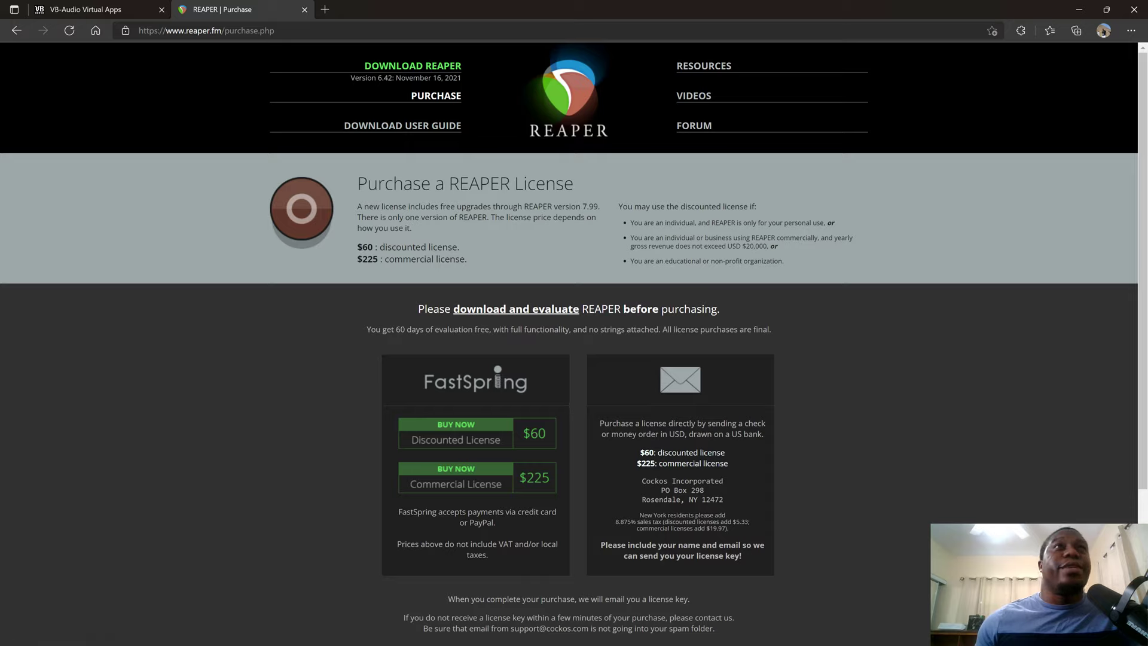
double_click(368, 247)
left_click(353, 250)
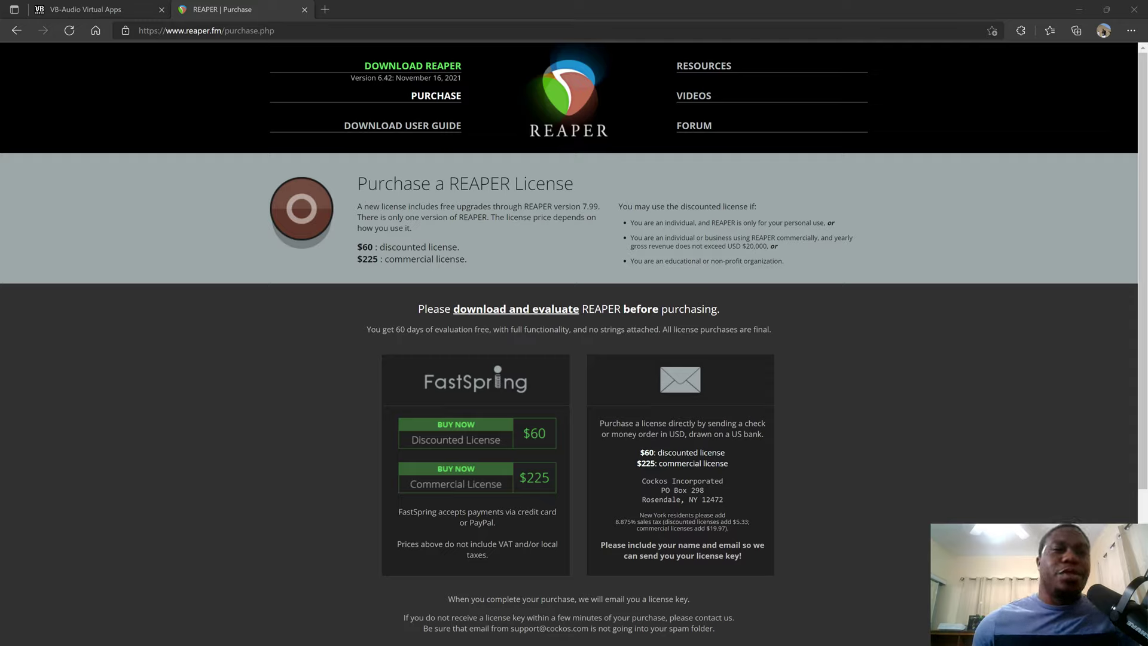
left_click_drag(367, 330, 499, 330)
left_click(500, 330)
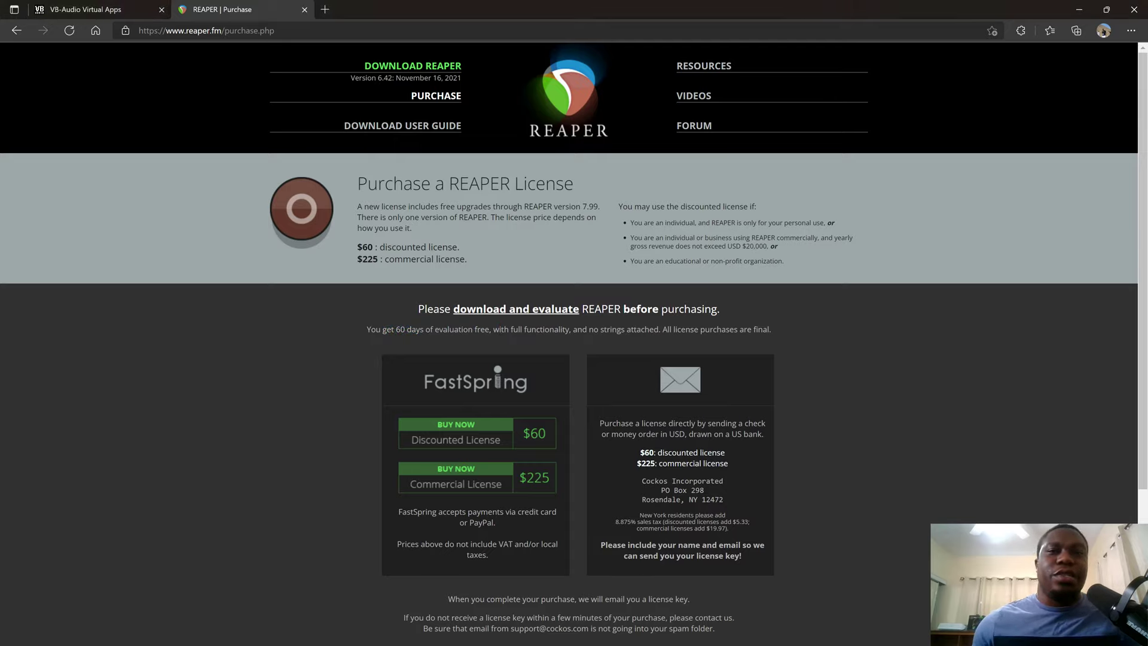
Switch to REAPER and set track 1's record mode to "Record: disable (input monitoring only)".
key("alt+Tab")
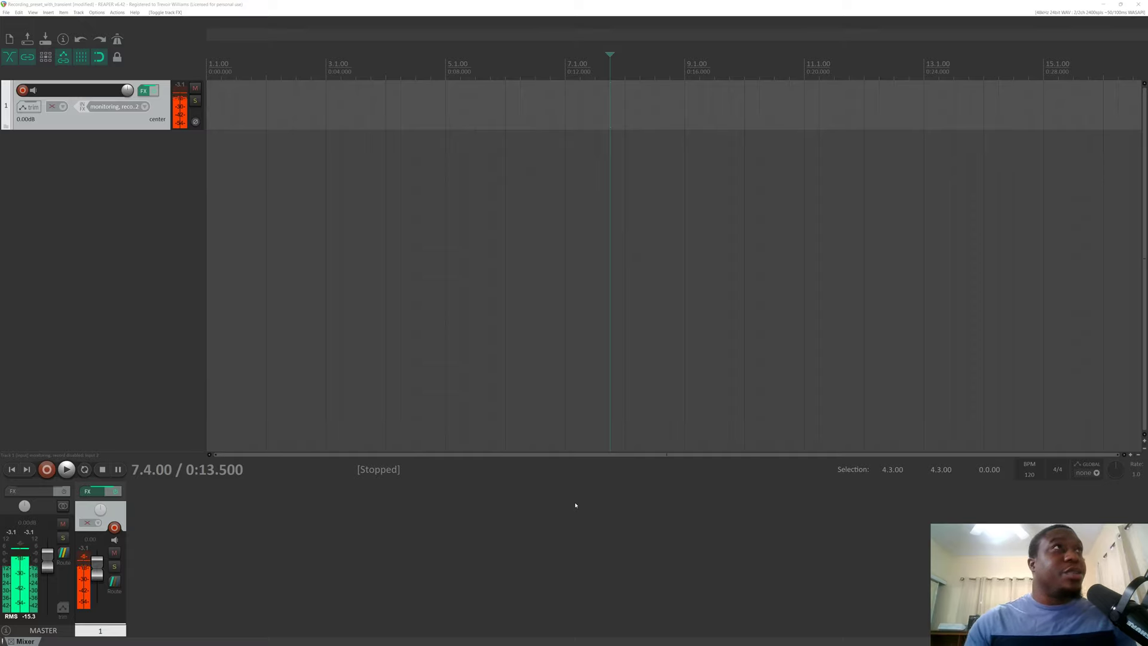
left_click(575, 505)
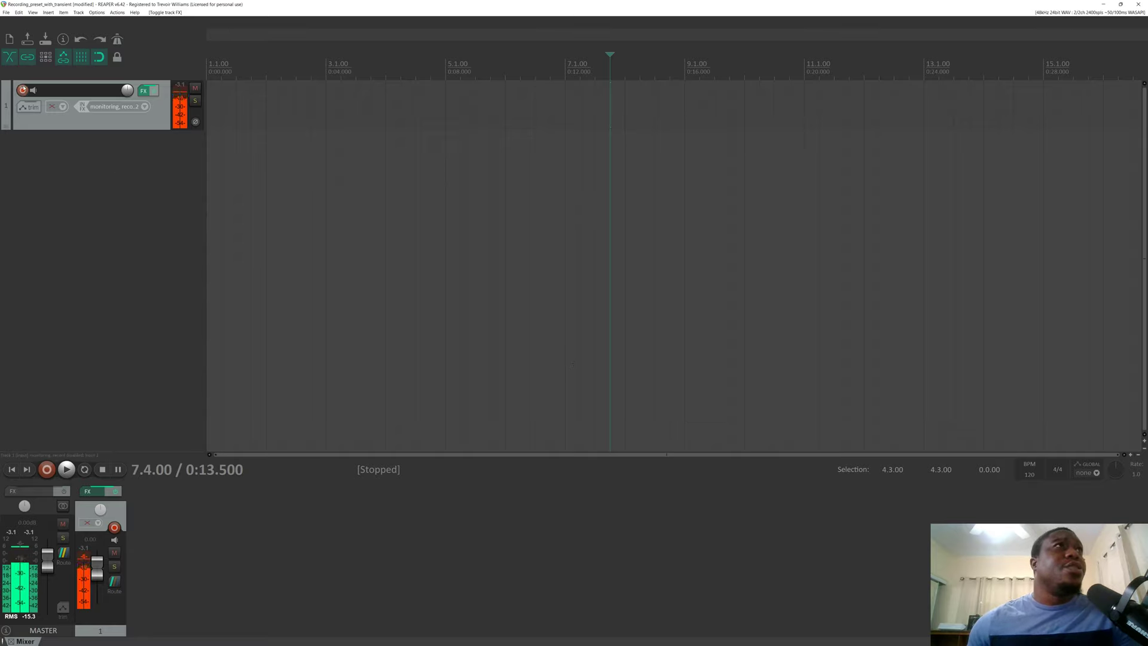
left_click(63, 107)
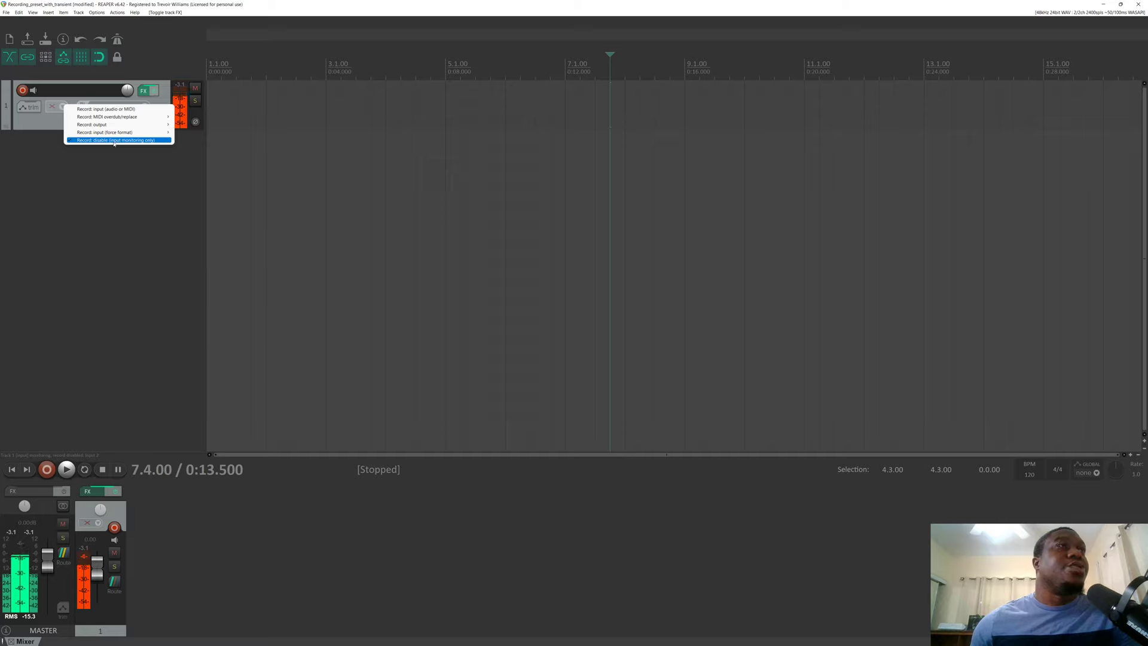
left_click(114, 140)
Examine the mono input choices available for track 1, leaving the input selection as it is.
left_click(140, 108)
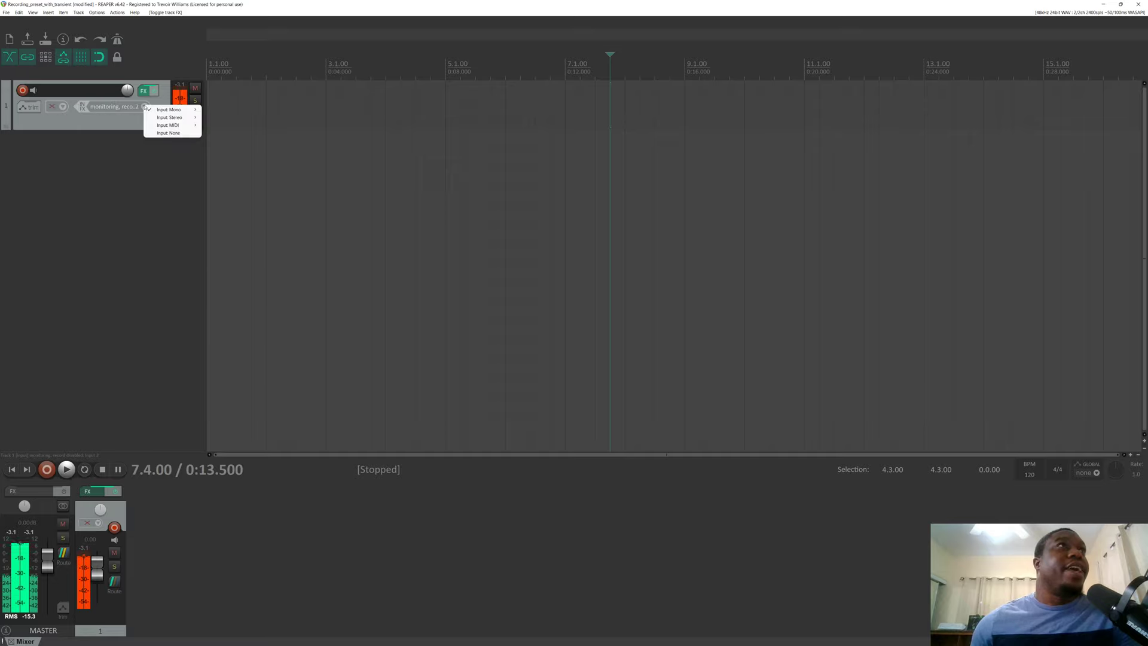
mouse_move(179, 110)
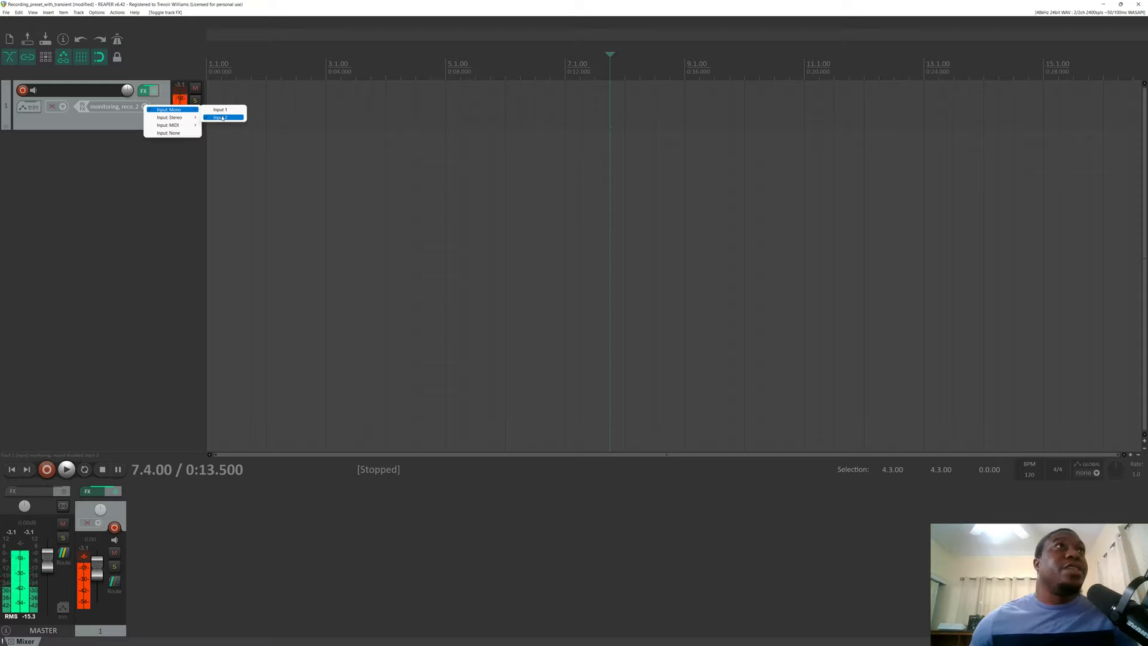
left_click(176, 181)
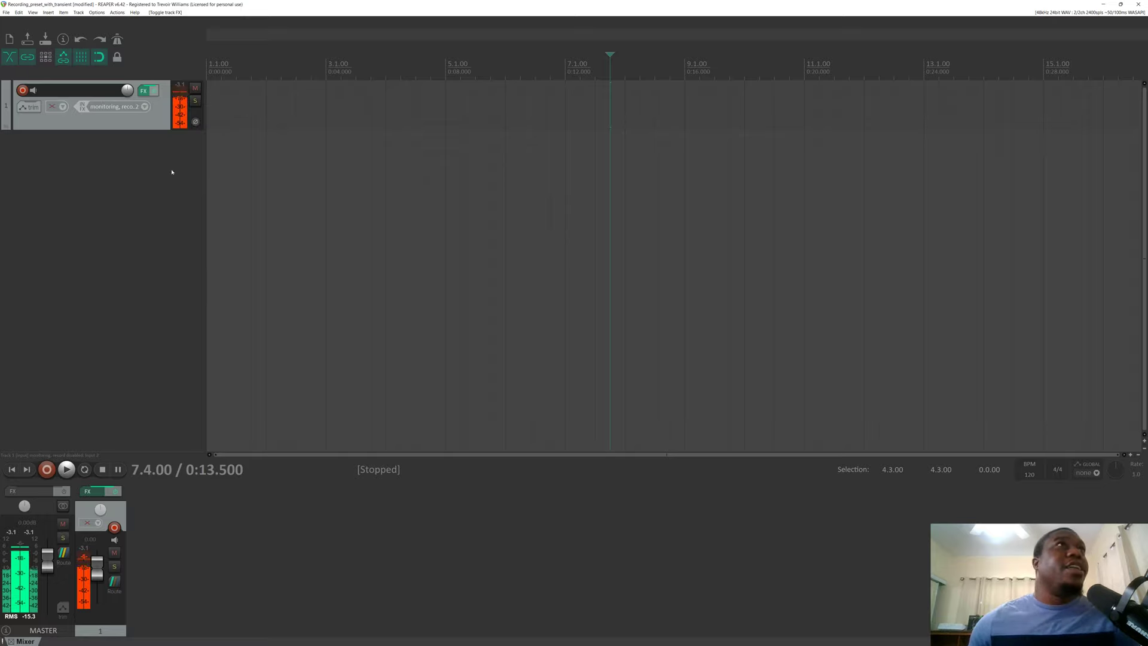
left_click(129, 107)
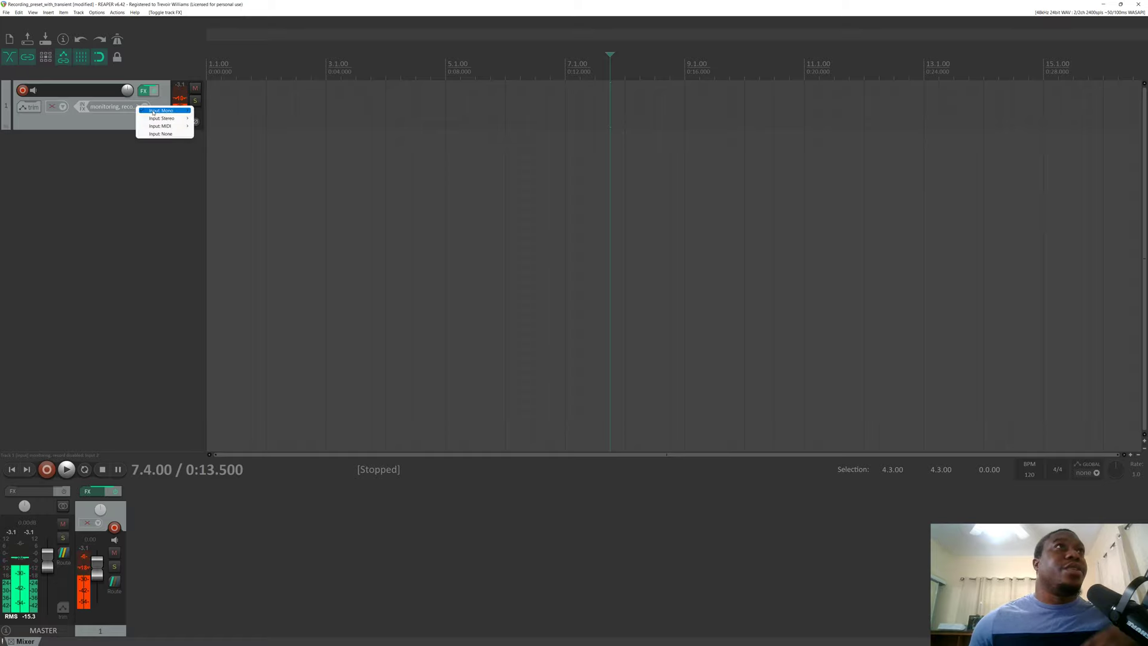
left_click(167, 192)
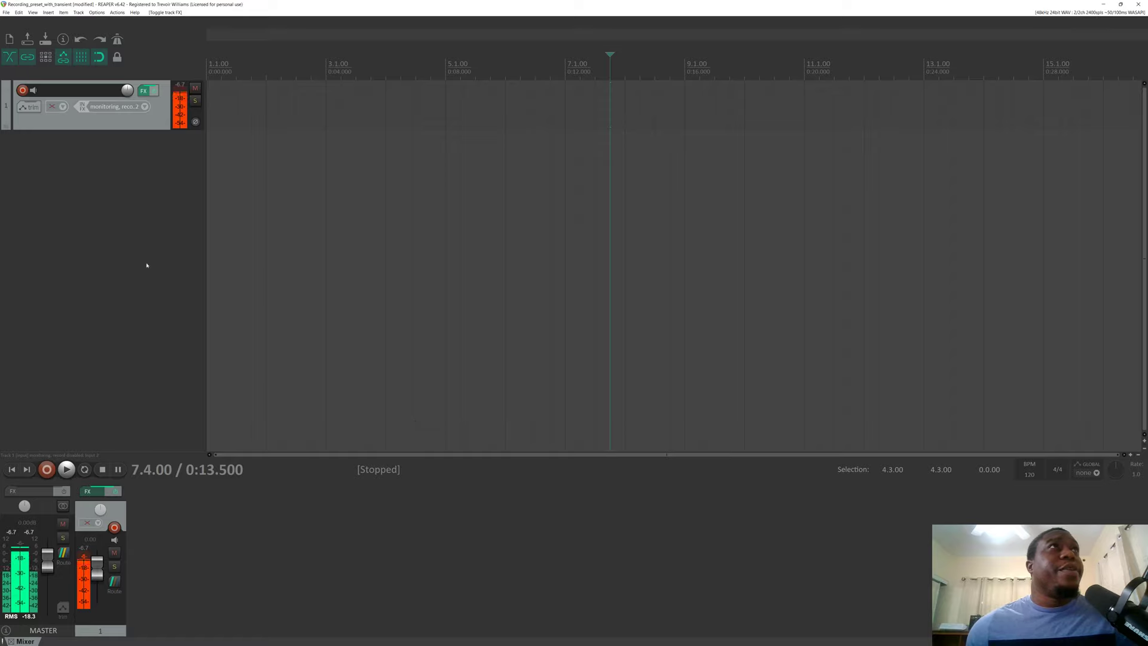
Open the REAPER preferences at the audio device settings and place the Scarlett 2i2 device settings window beside them.
left_click(88, 14)
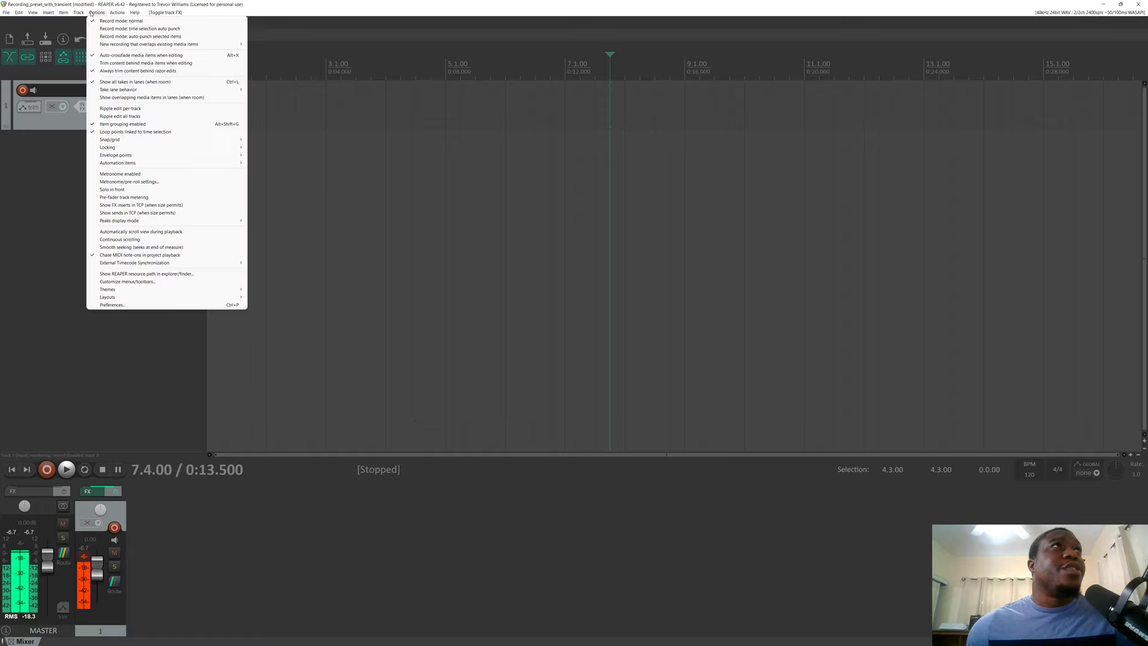
left_click(114, 303)
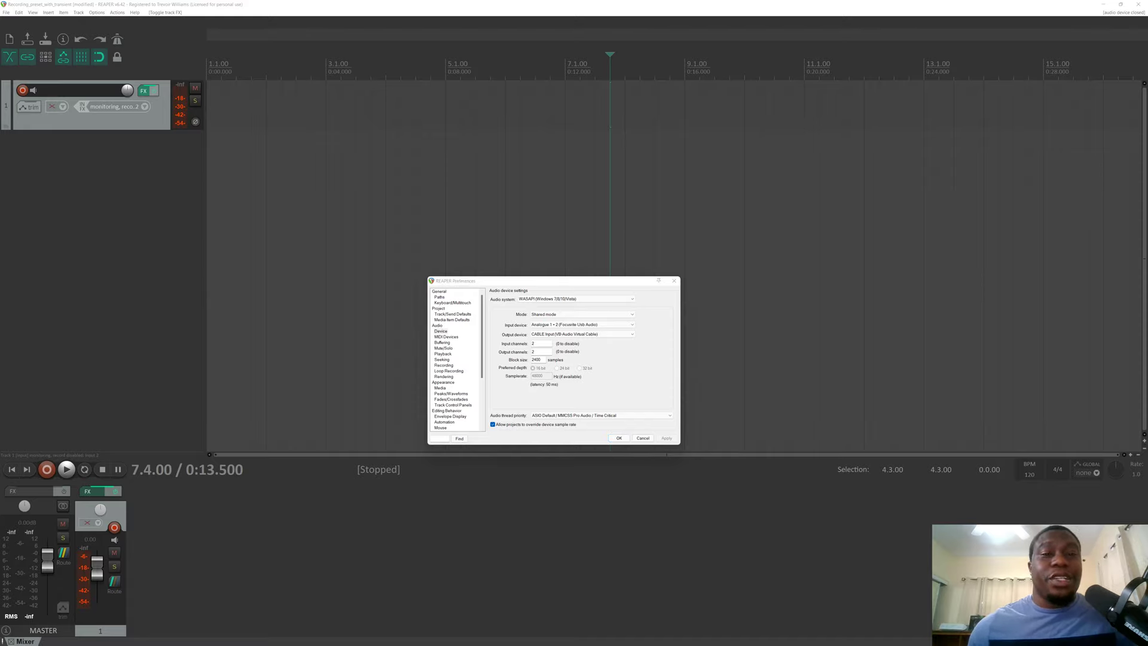
left_click_drag(345, 300, 328, 278)
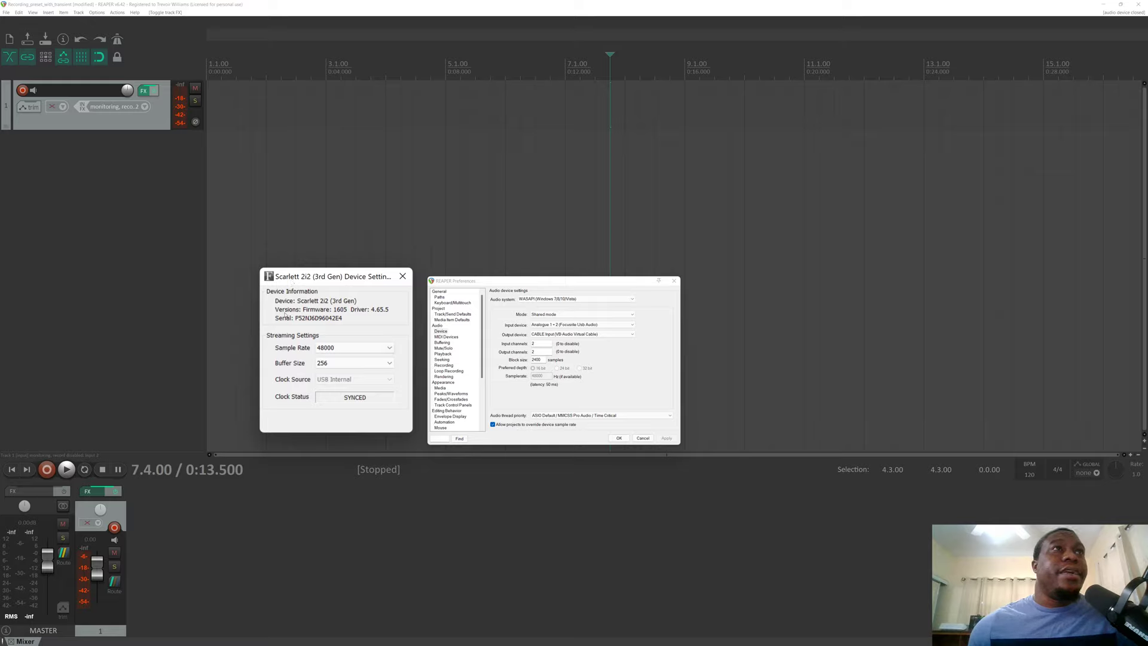
Examine the buffer size choices in the Scarlett 2i2 device settings without changing the selection.
left_click(332, 364)
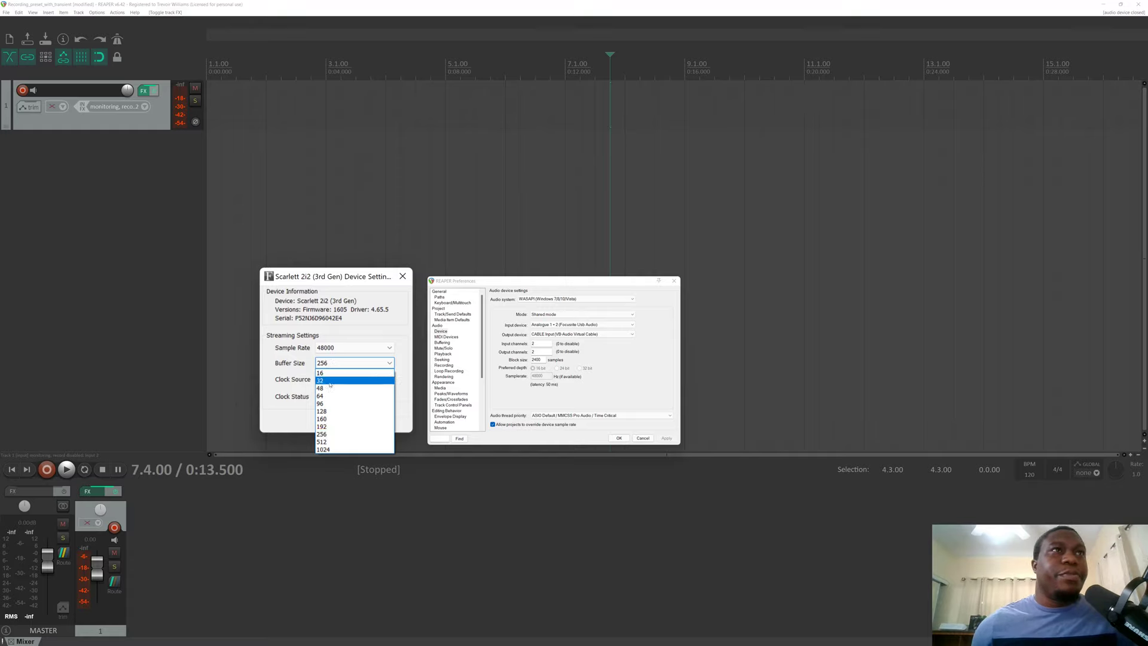
left_click(278, 412)
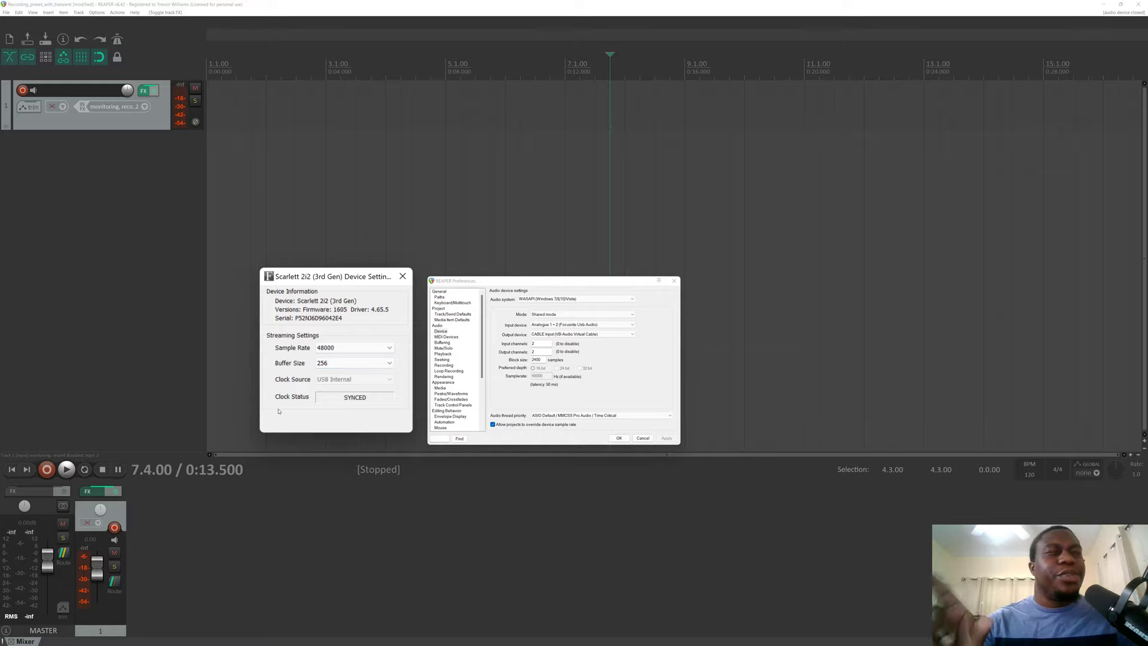
left_click(335, 363)
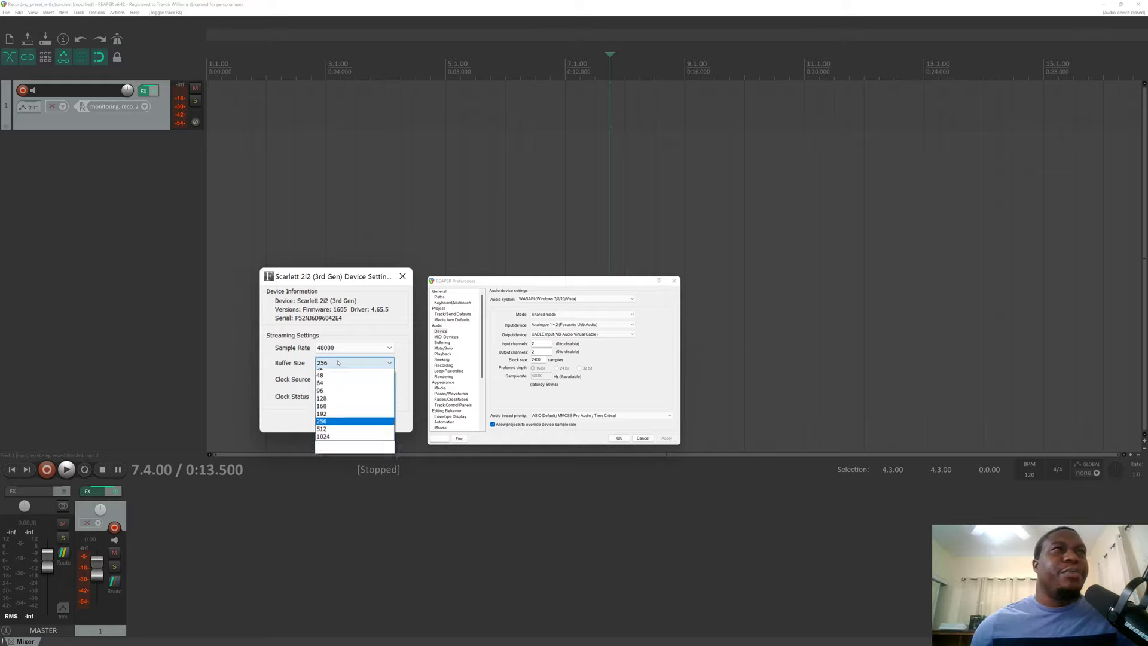
left_click(293, 395)
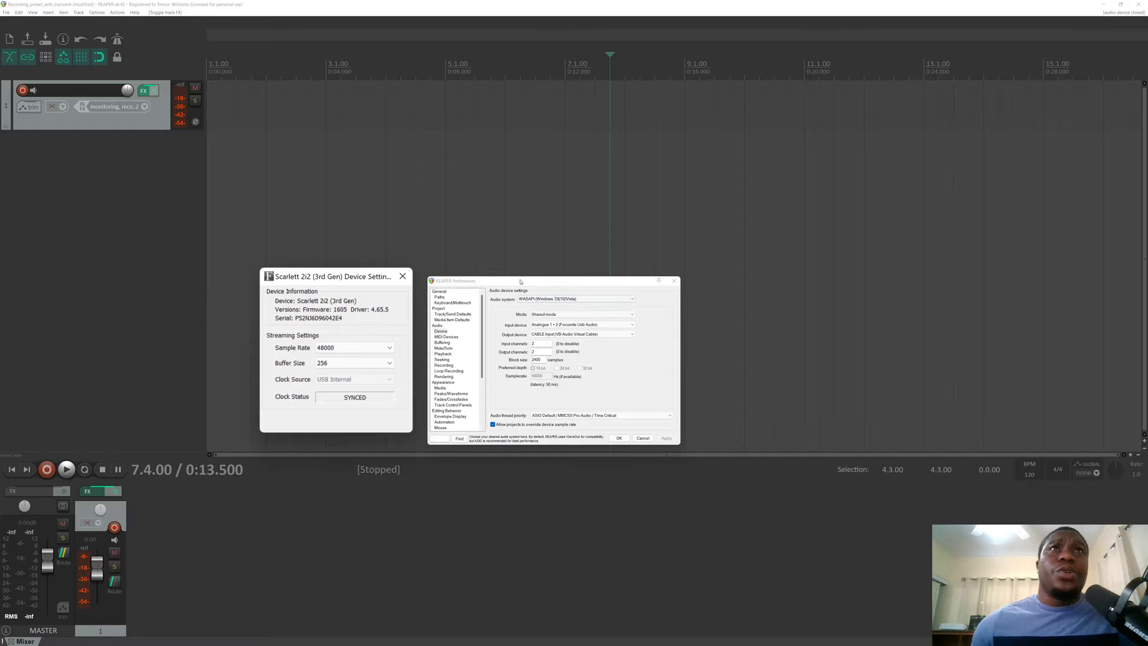
Examine the audio system choices in the REAPER device preferences, keeping WASAPI selected.
left_click(440, 331)
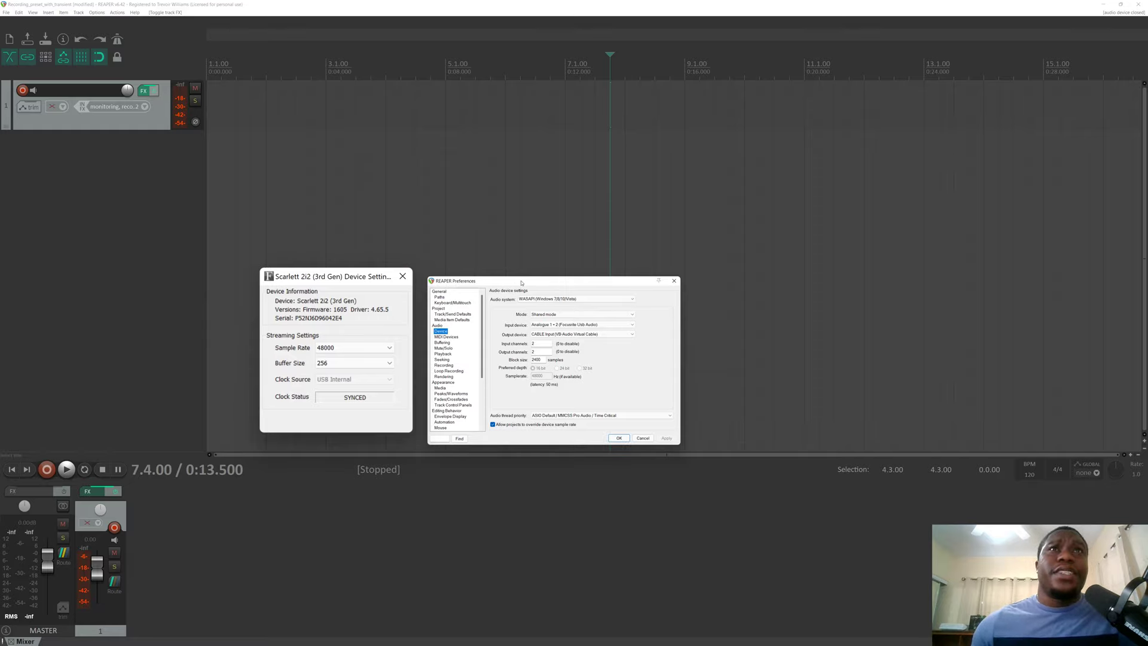
left_click_drag(519, 284, 518, 262)
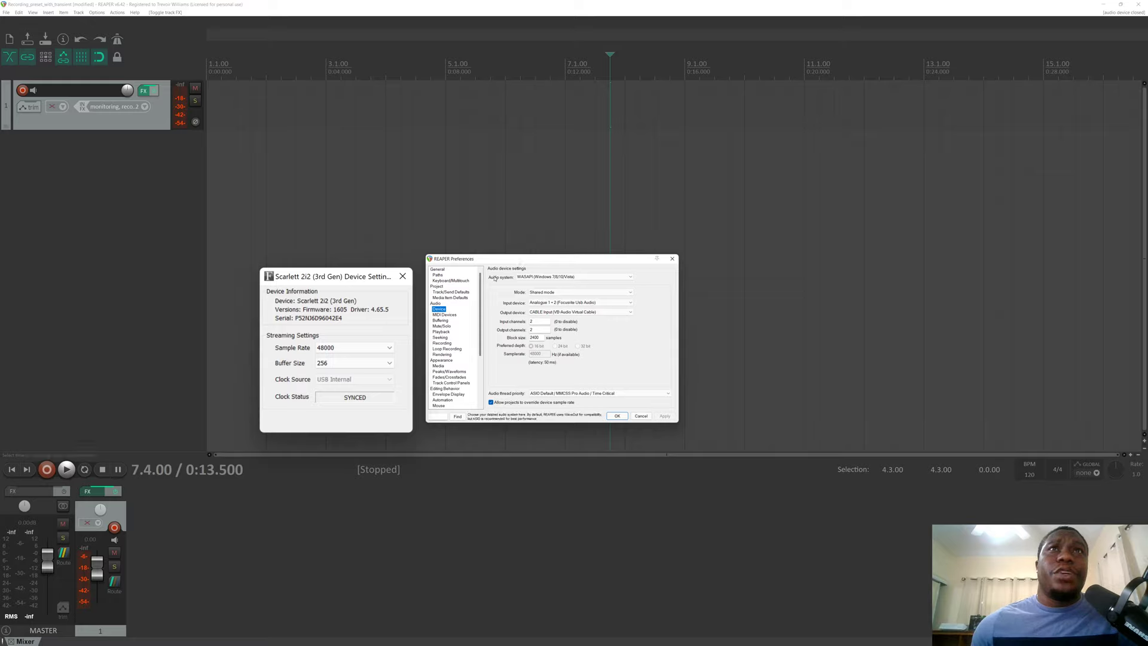
left_click(526, 278)
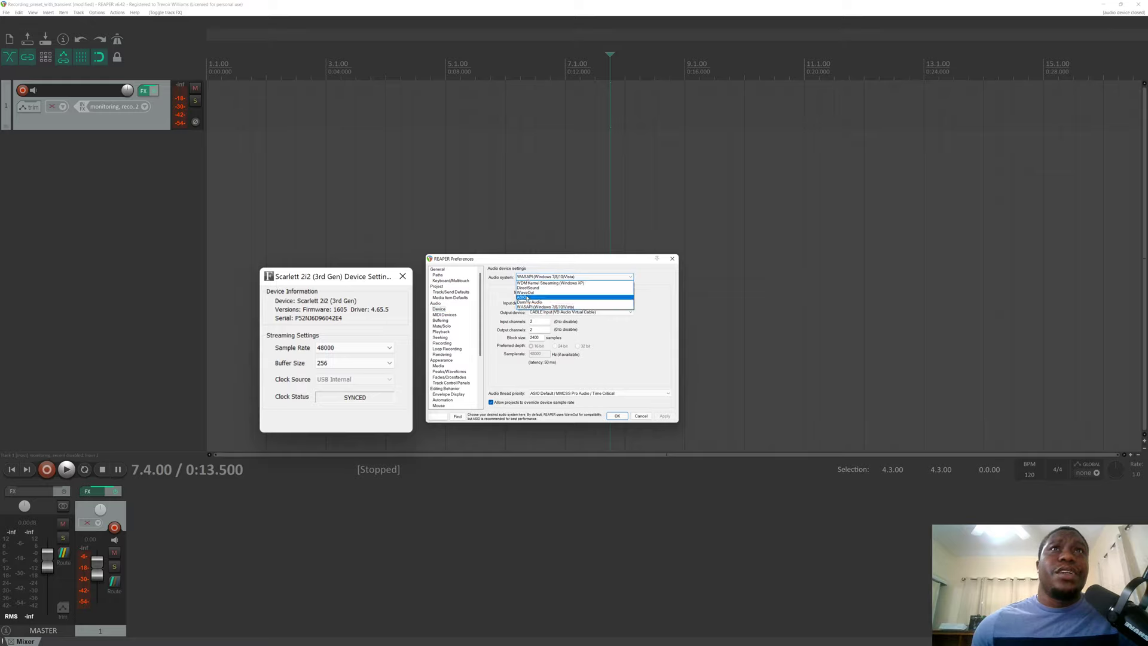
left_click(508, 376)
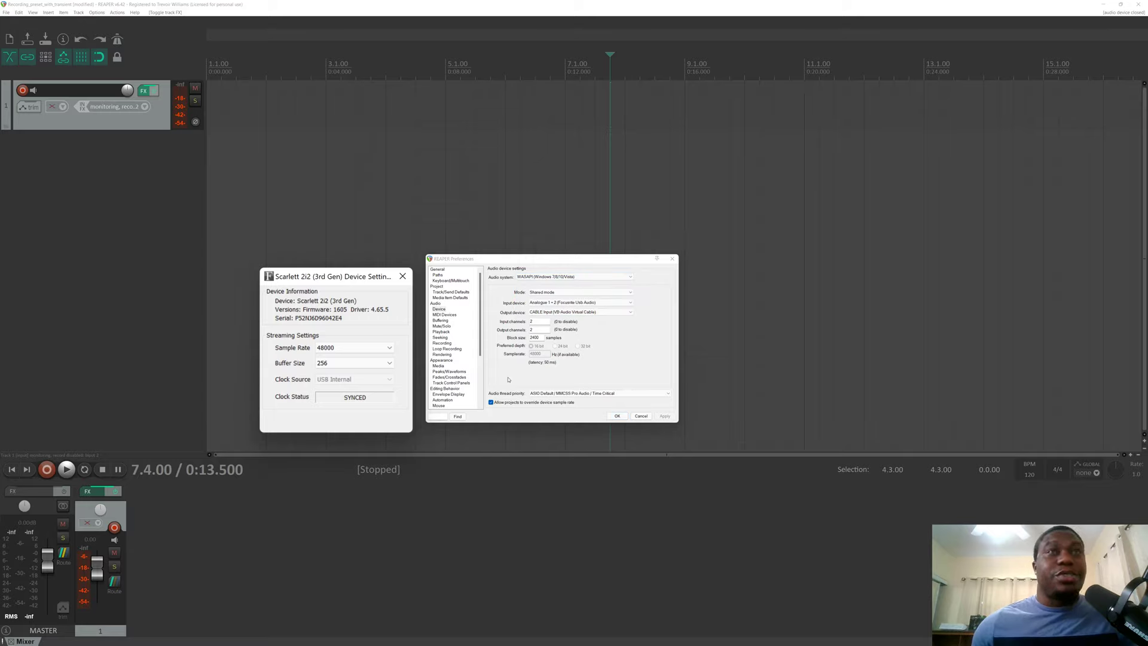
Switch to the browser, search the web for asio4all in a new tab, and open the Softonic ASIO4ALL download page.
key("alt+Tab")
key("ctrl+t")
type("a")
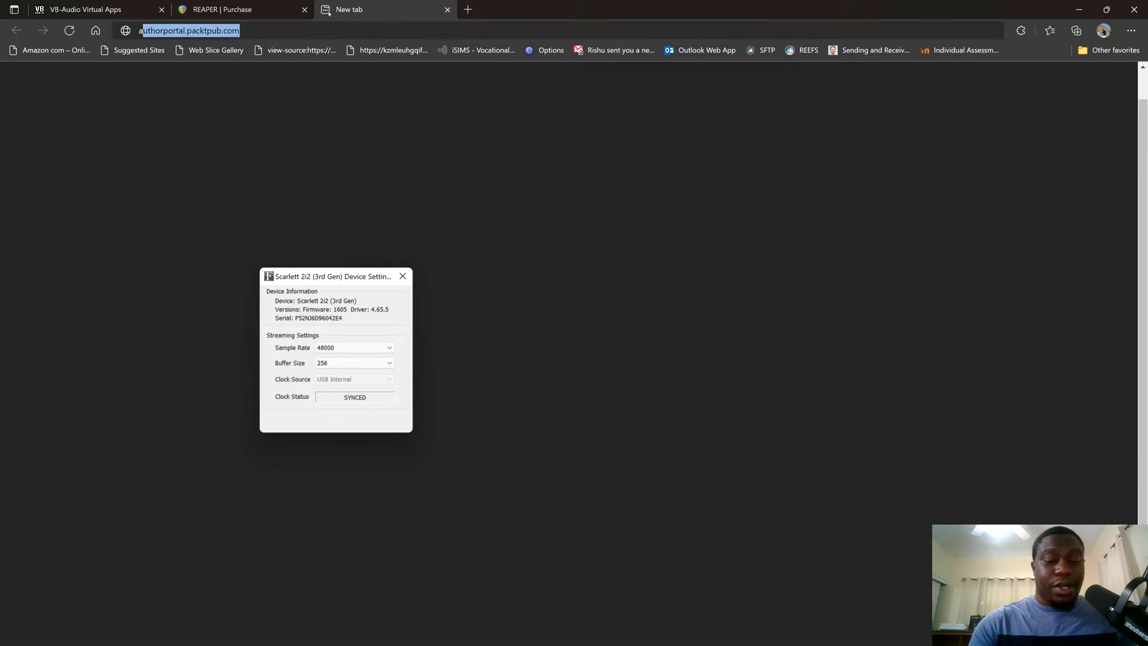
type("sio4all")
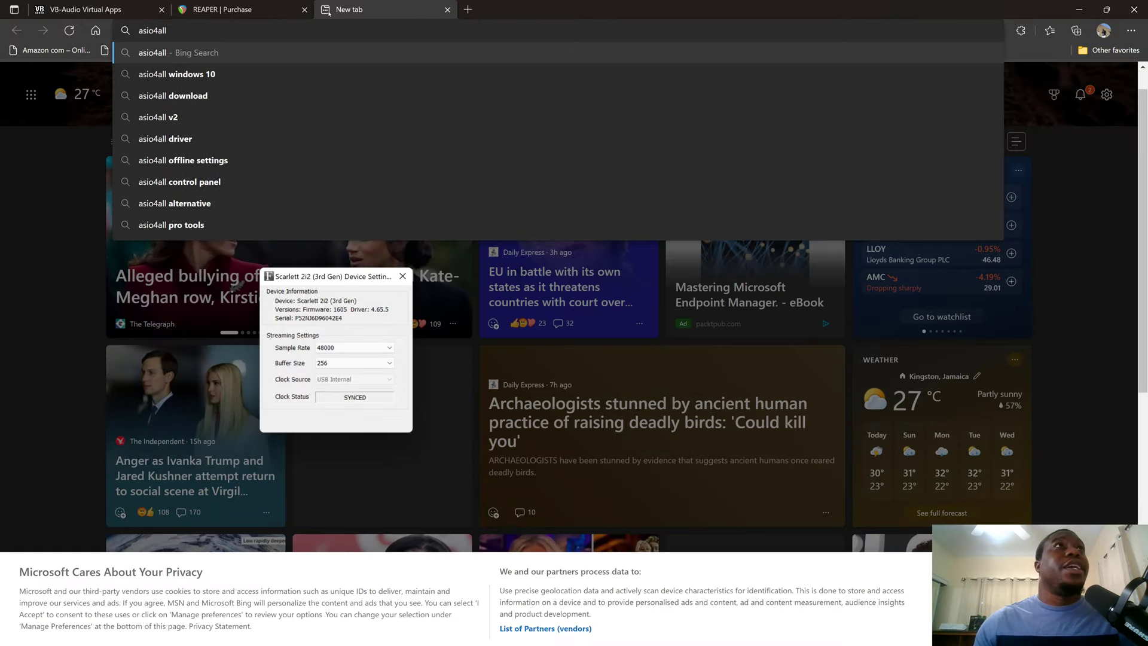
key("Return")
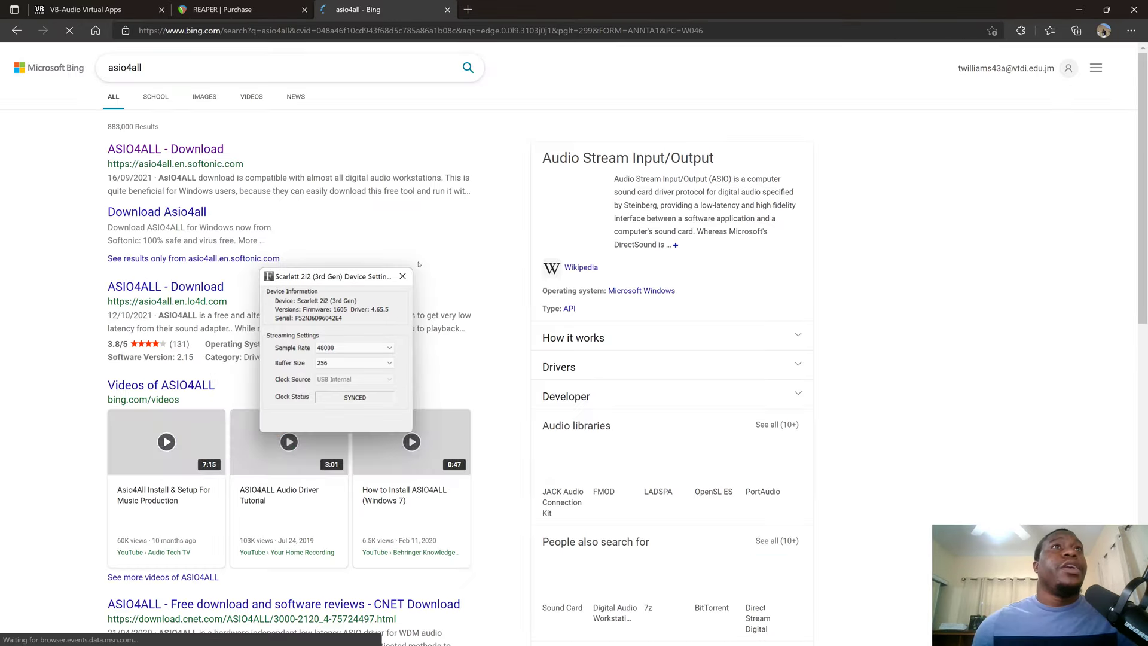
left_click(402, 276)
left_click(165, 150)
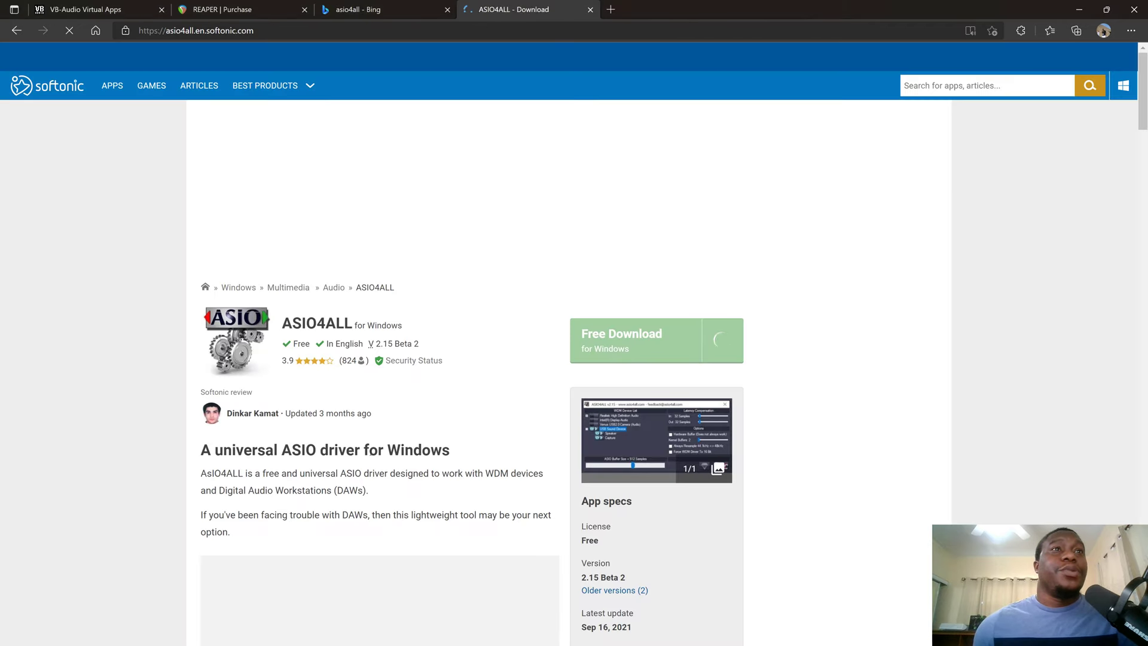
Read the ASIO4ALL description on the Softonic page, covering what the driver does and its use with DAWs.
scroll(299, 272, "down", 5)
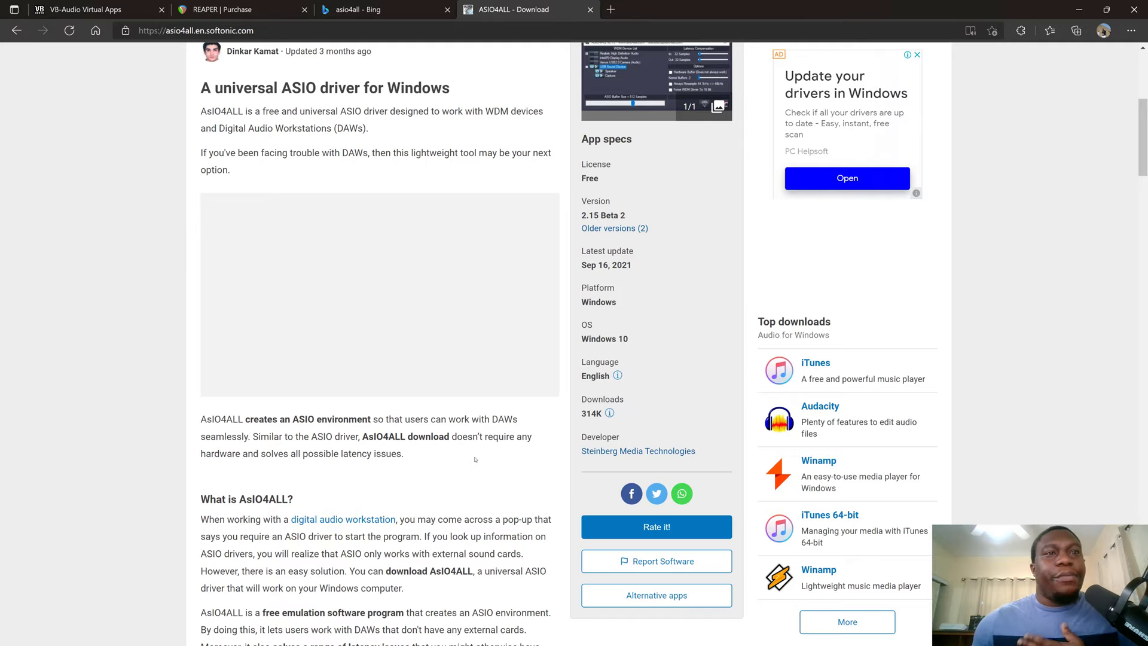
scroll(476, 459, "down", 5)
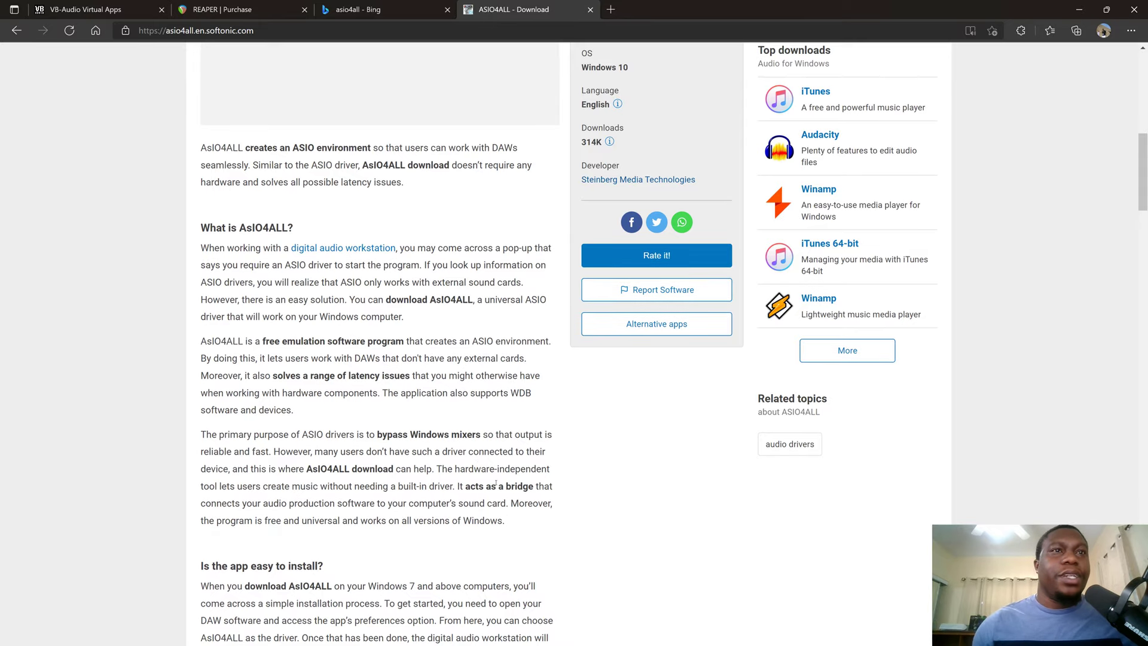
scroll(496, 483, "up", 8)
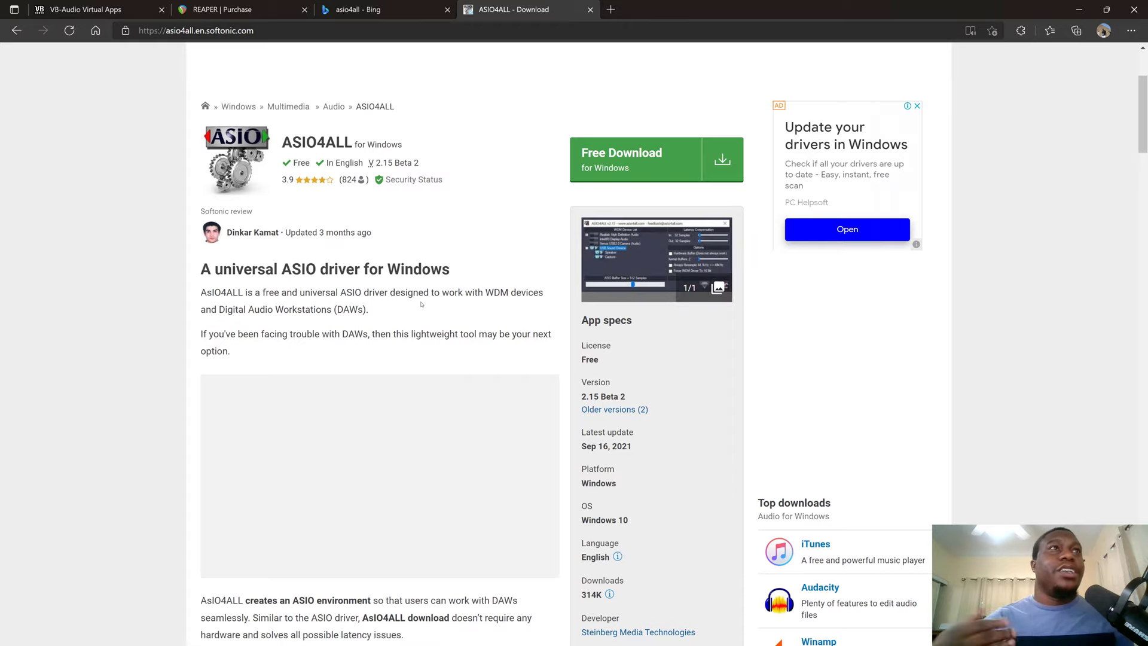
left_click_drag(221, 309, 370, 309)
left_click(372, 310)
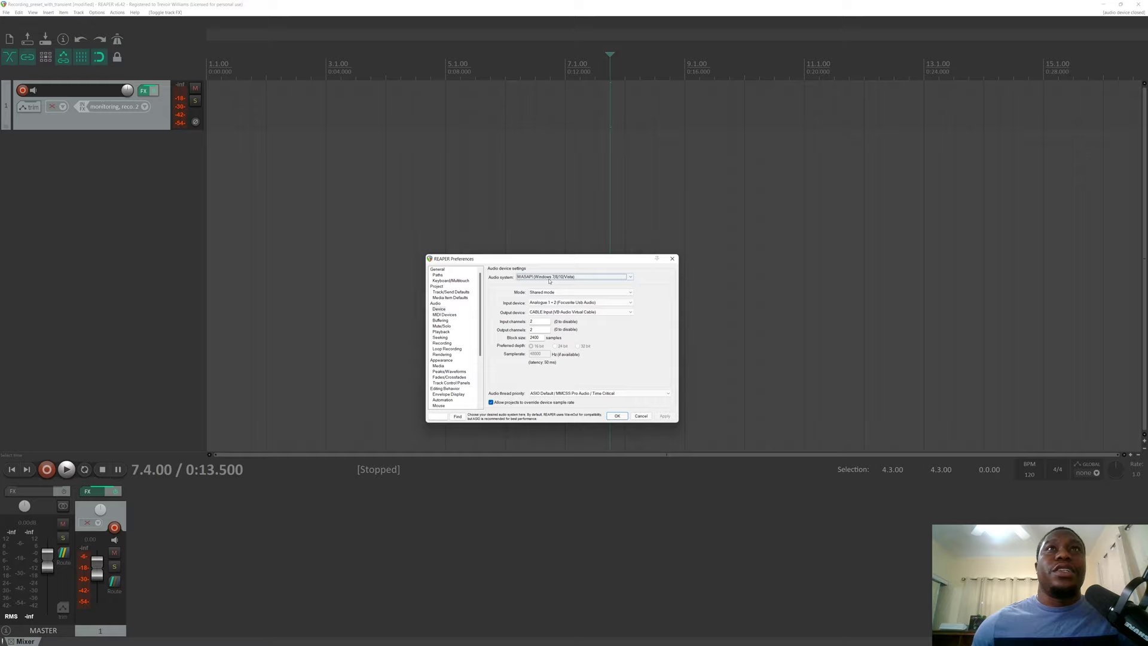
Switch back to REAPER and review the available audio systems in the audio device settings, leaving WASAPI selected.
left_click(544, 277)
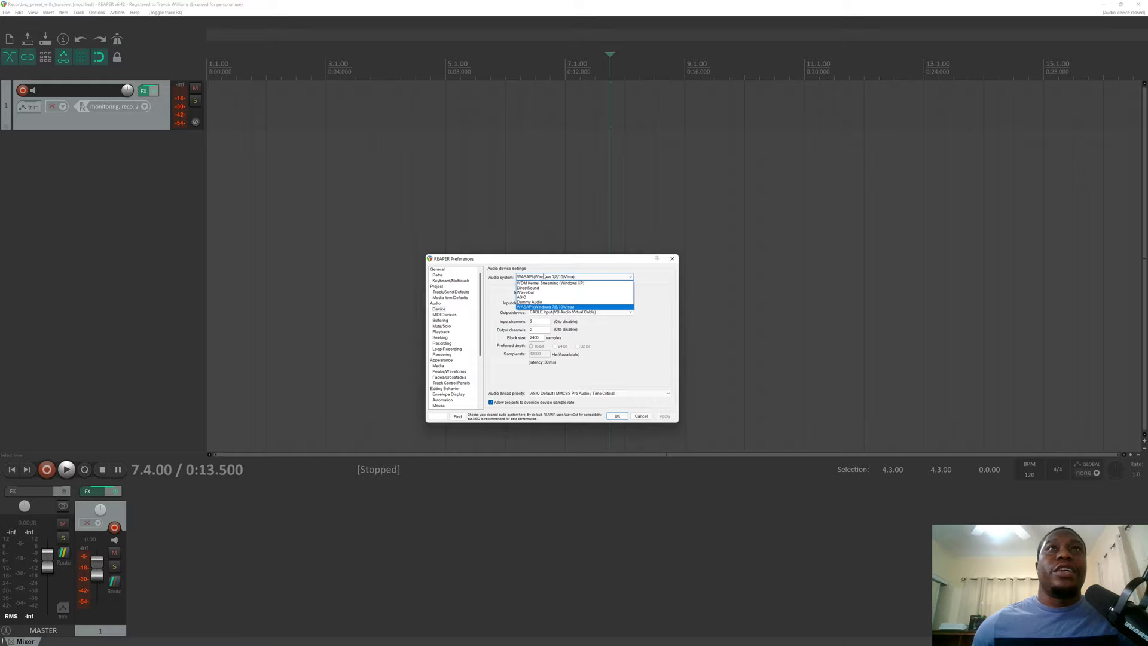
left_click(500, 261)
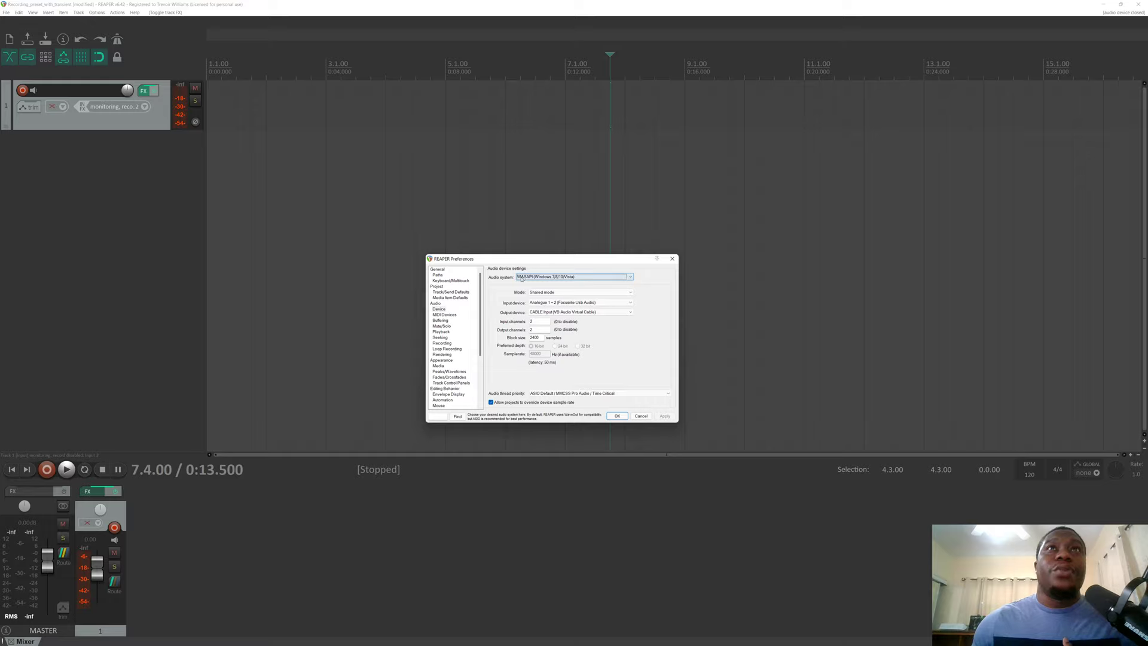
left_click(557, 278)
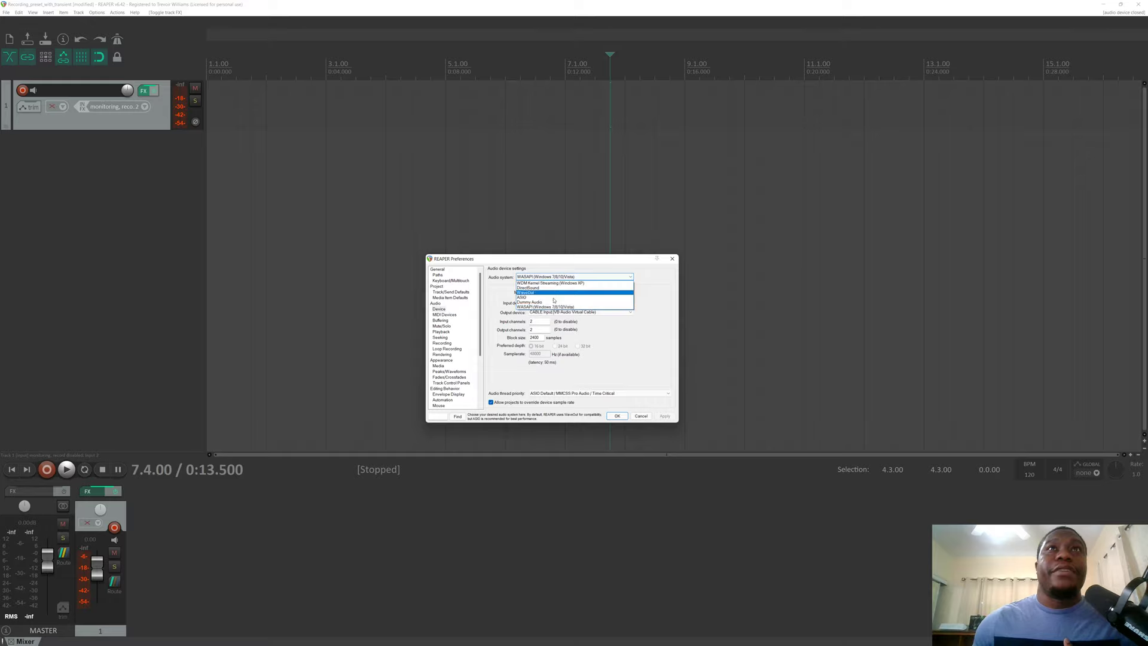
left_click(486, 293)
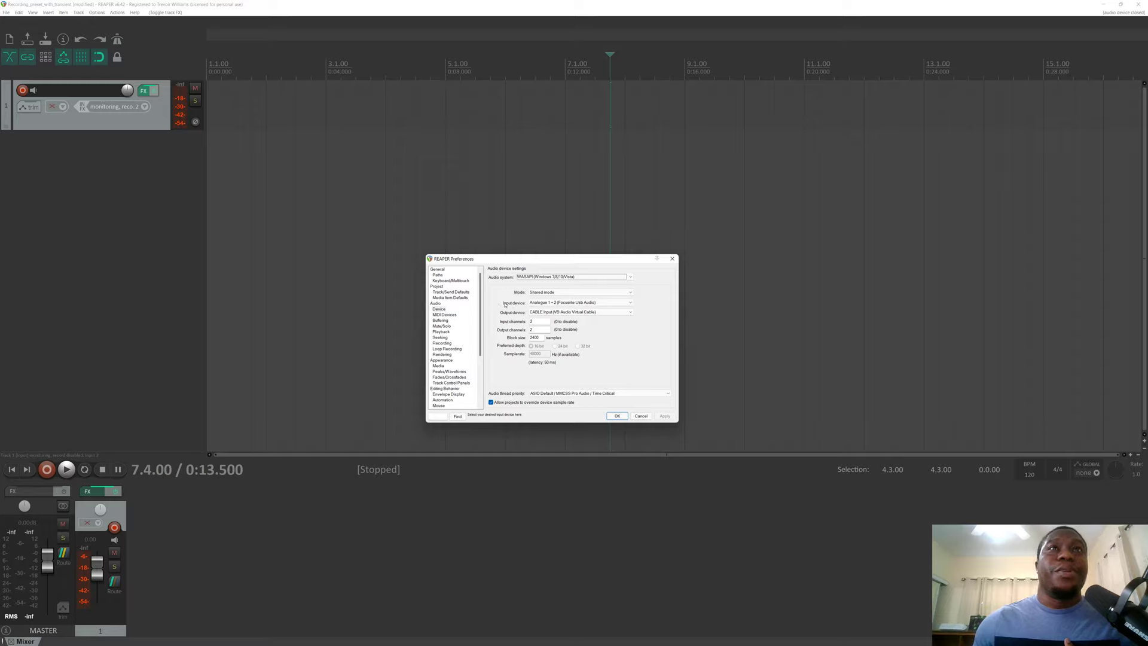
Select Analogue 1 + 2 (Focusrite Usb Audio) as input device and CABLE Input (VB-Audio Virtual Cable) as output device.
left_click(544, 303)
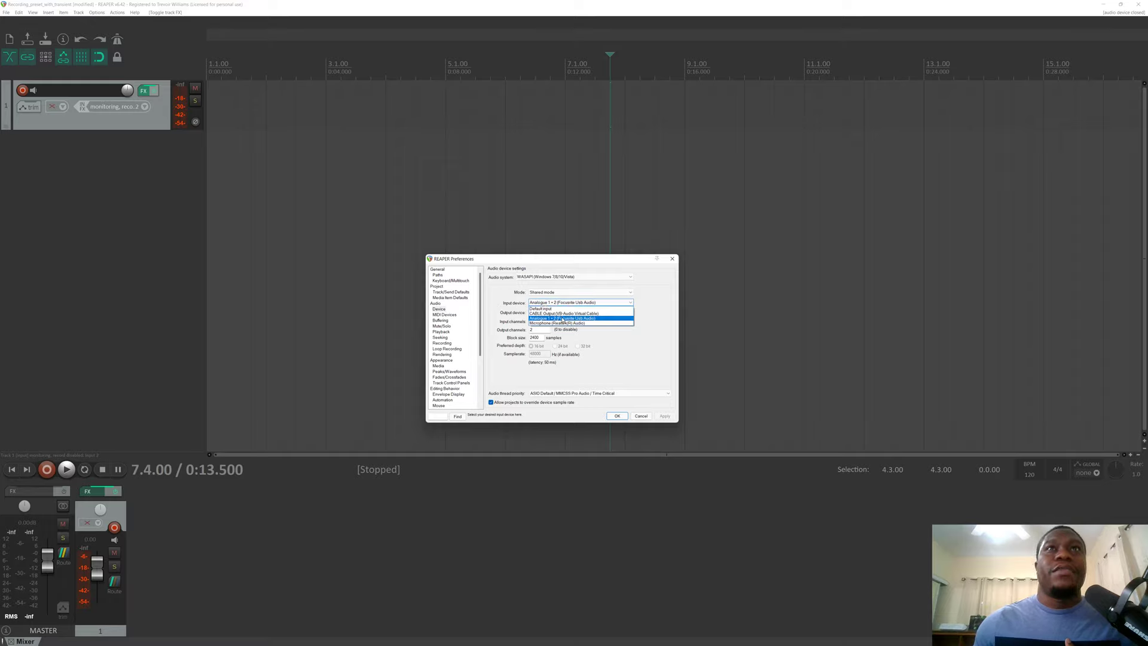
left_click(562, 319)
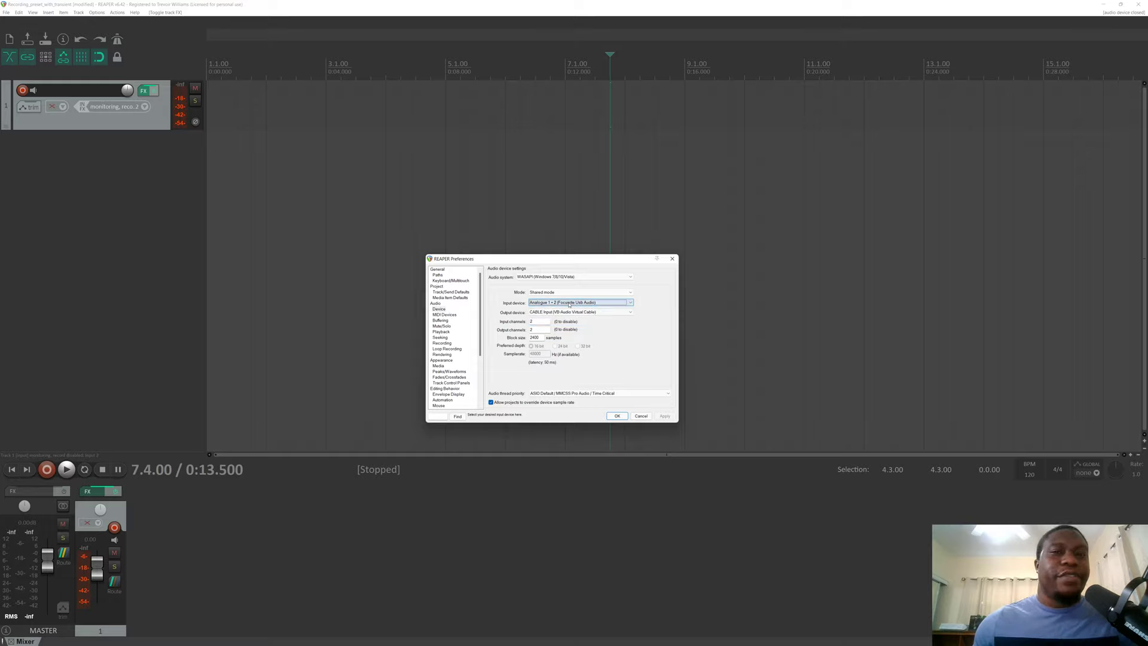
left_click(567, 304)
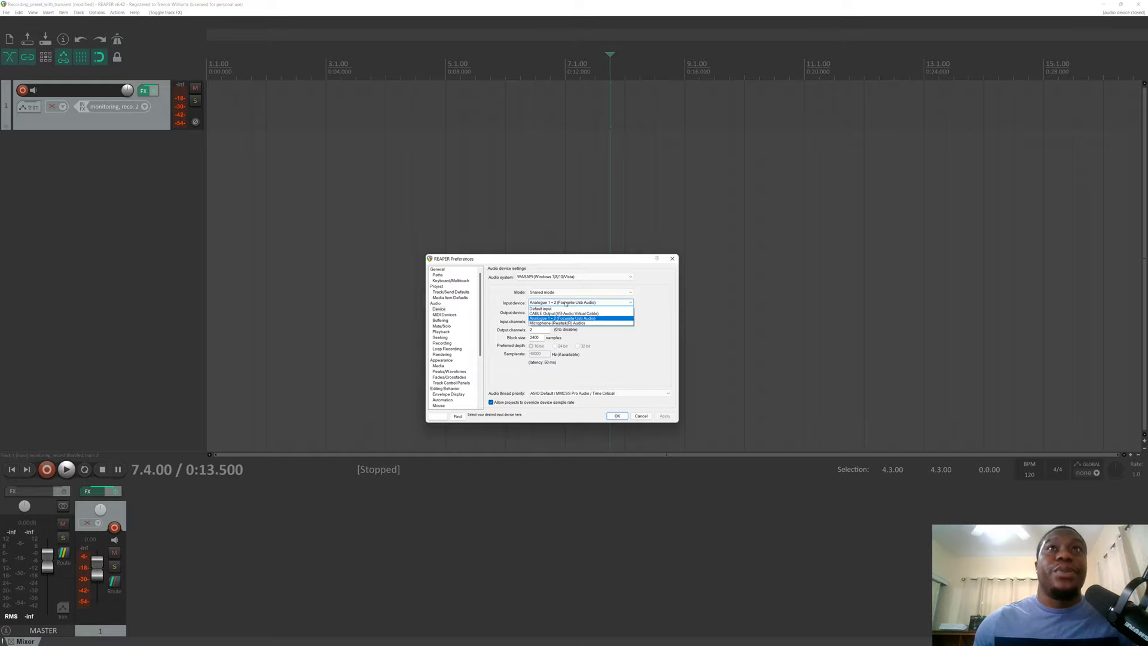
left_click(562, 318)
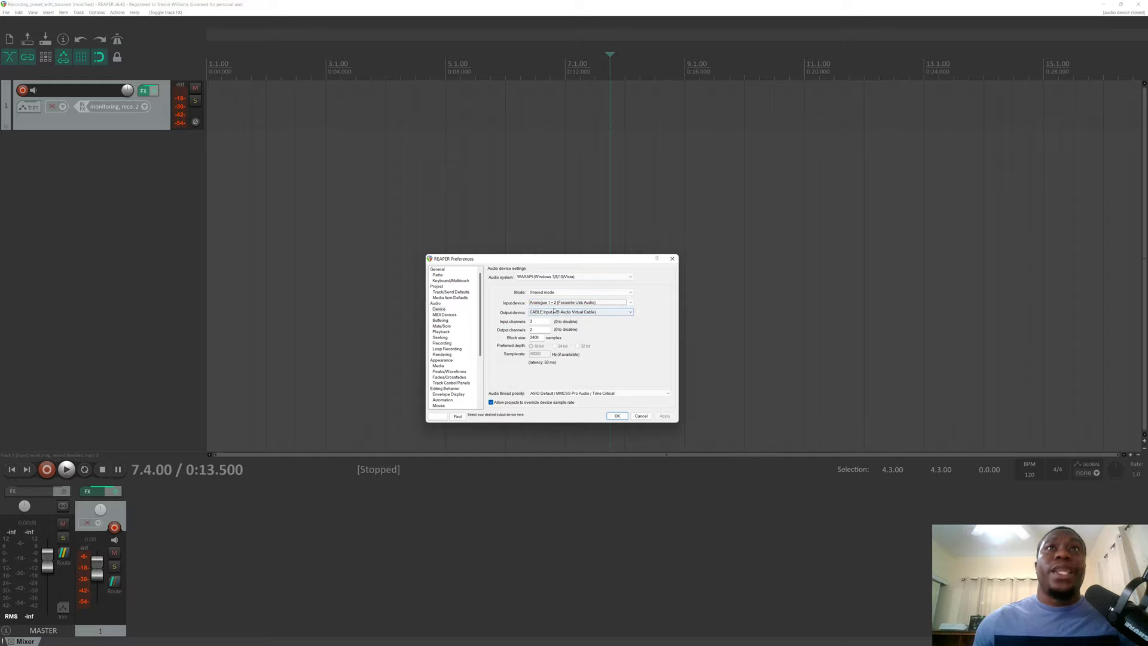
left_click(554, 312)
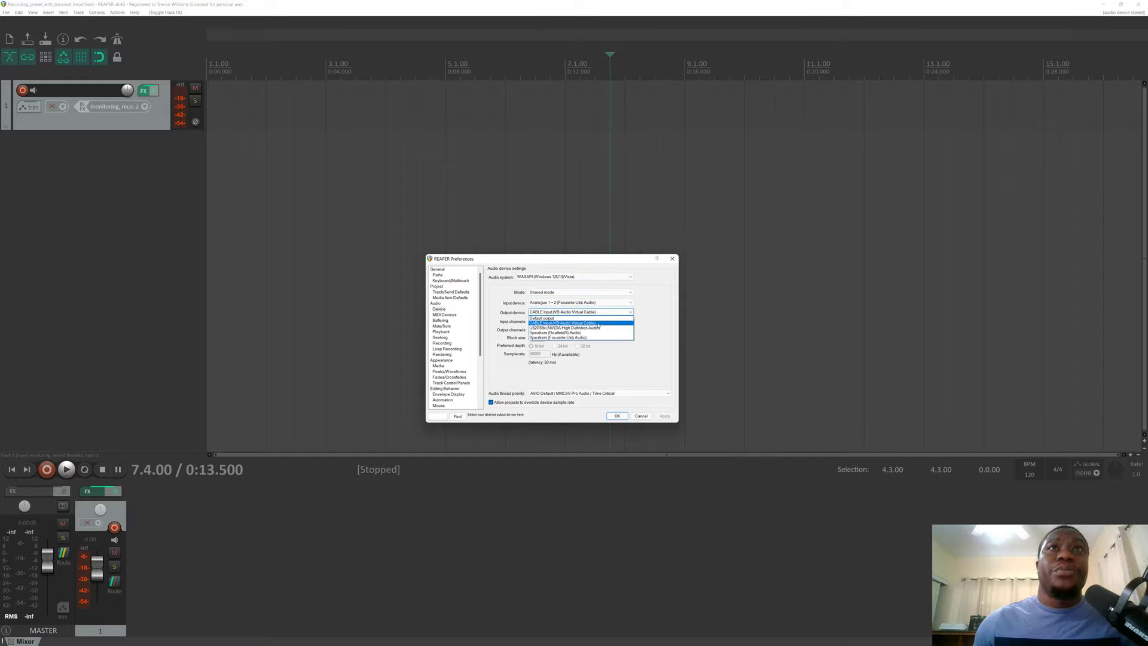
left_click(511, 321)
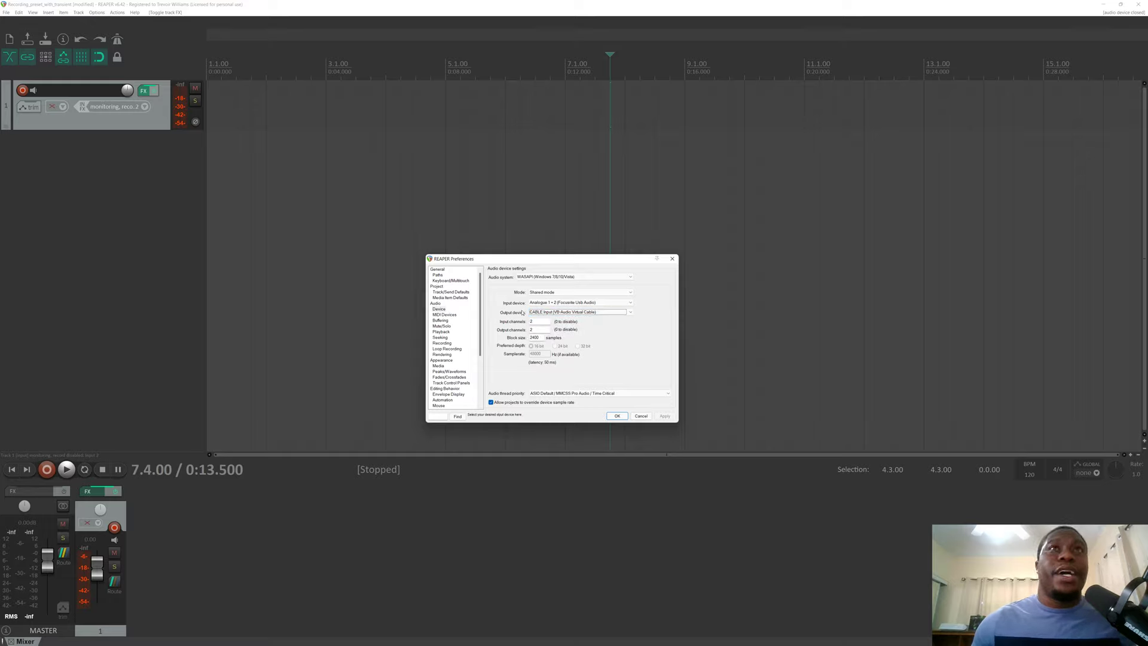
left_click(537, 313)
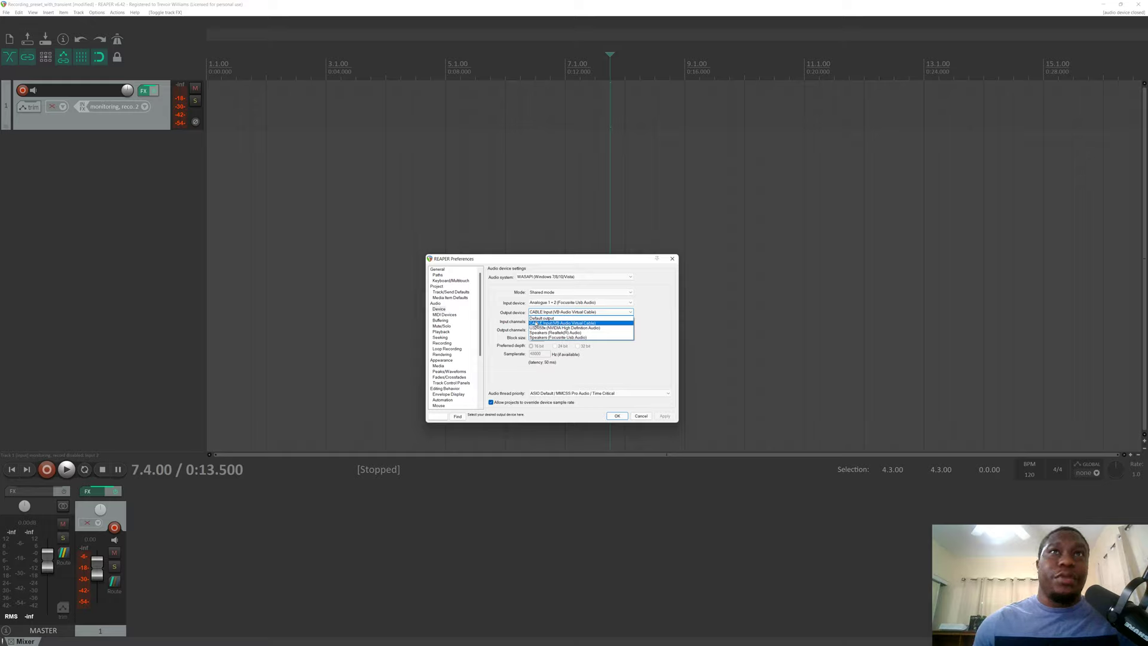
left_click(535, 323)
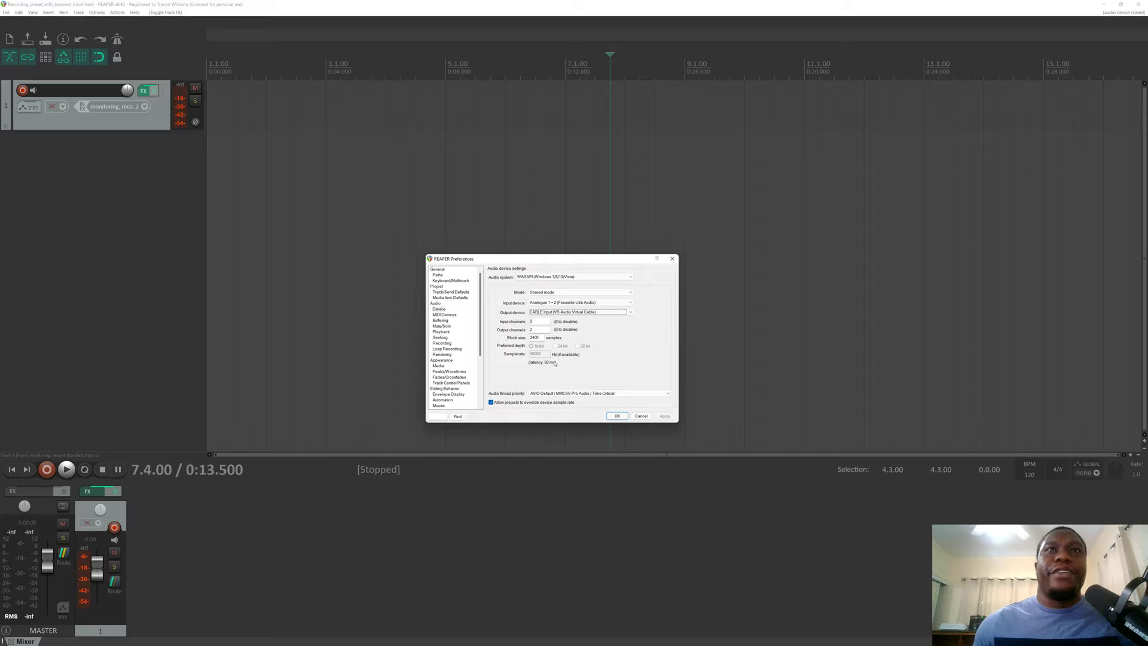
Set the audio system to ASIO and choose ASIO4ALL v2 as the ASIO driver.
left_click(538, 277)
left_click(536, 298)
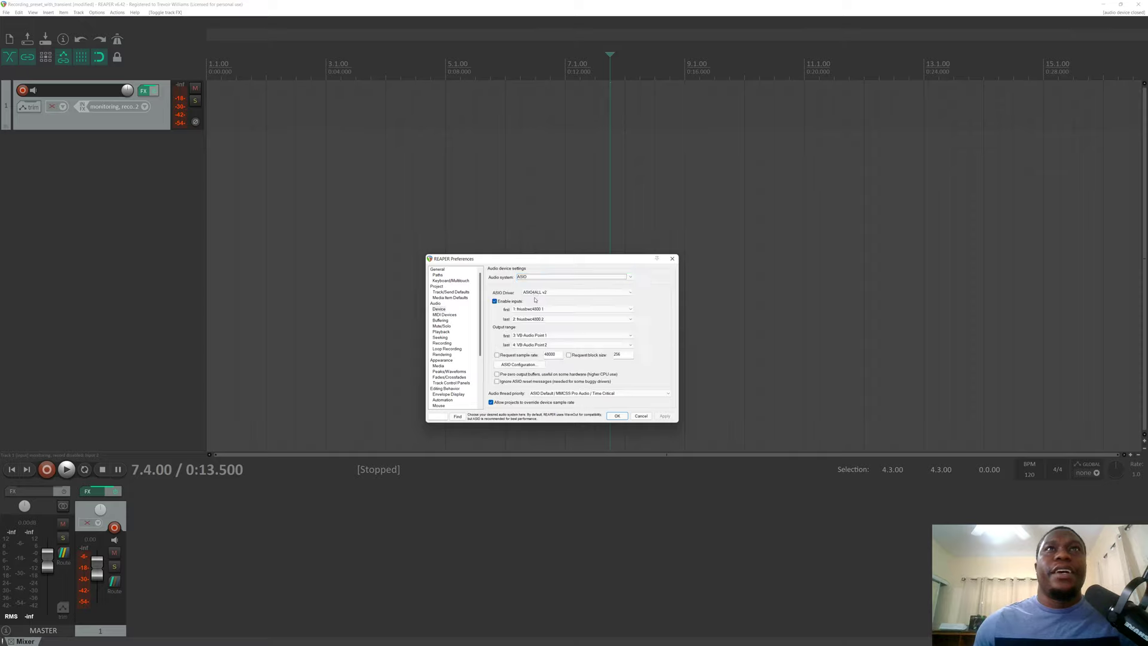
left_click(545, 293)
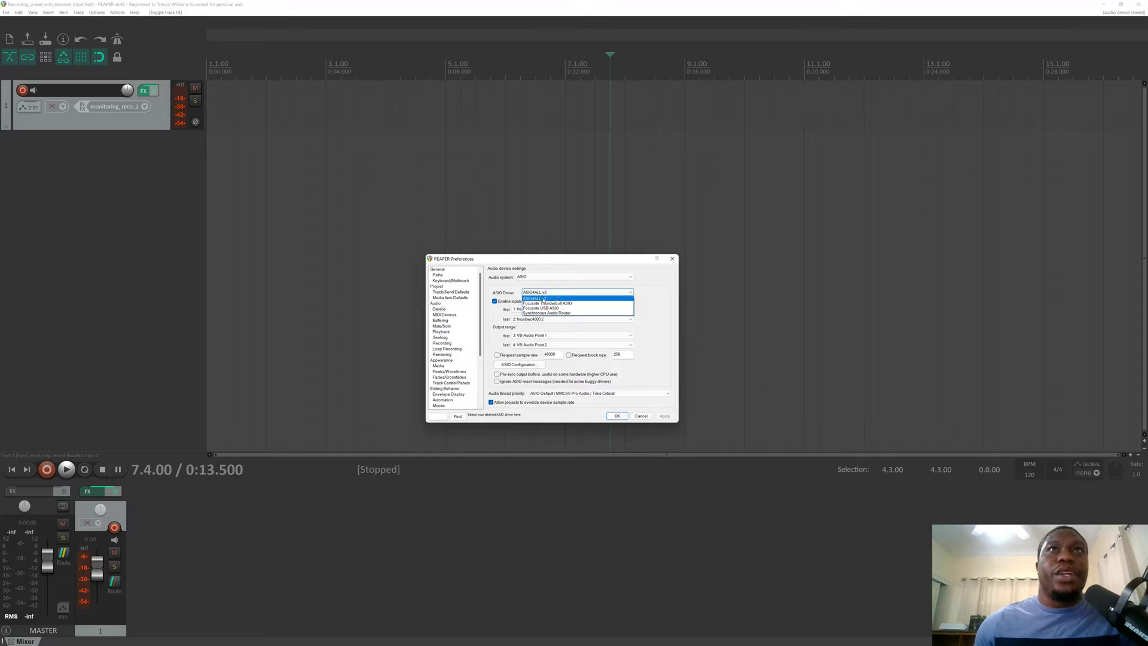
left_click(546, 298)
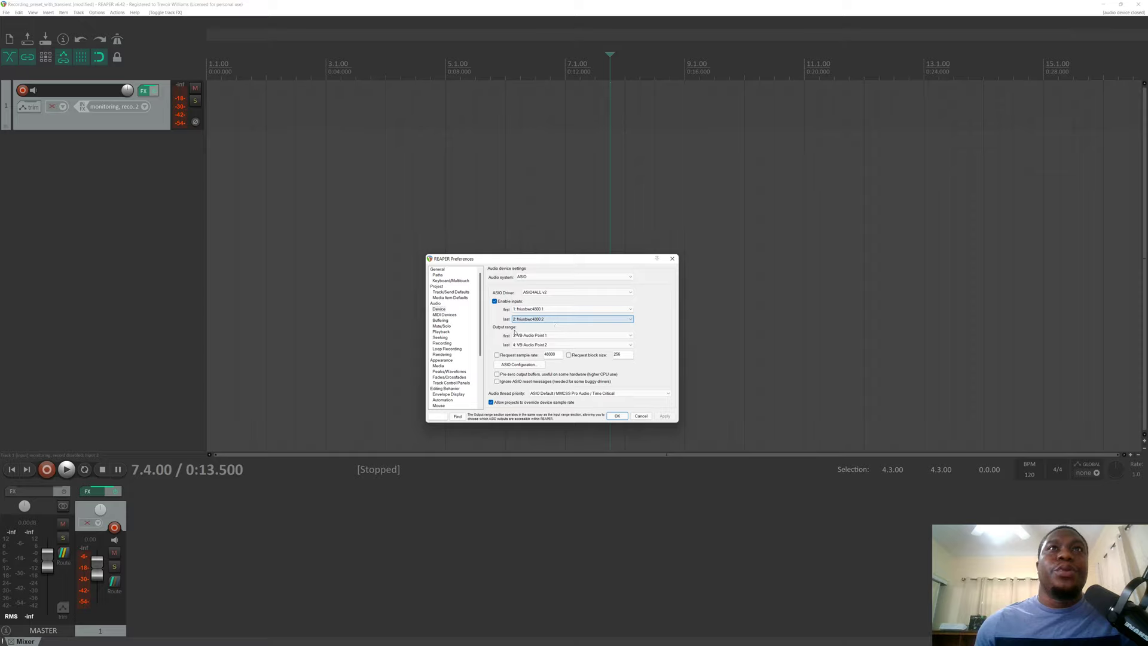
Examine the first output channel choices and the requested sample rate and block size values without changing them.
left_click(553, 336)
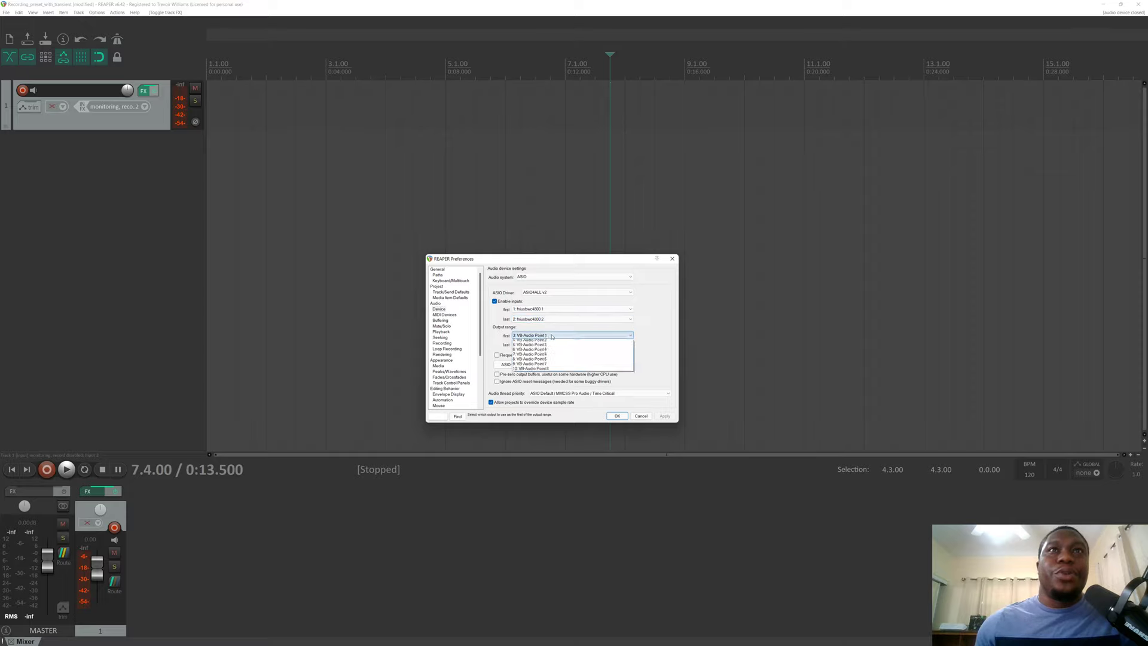
left_click(552, 336)
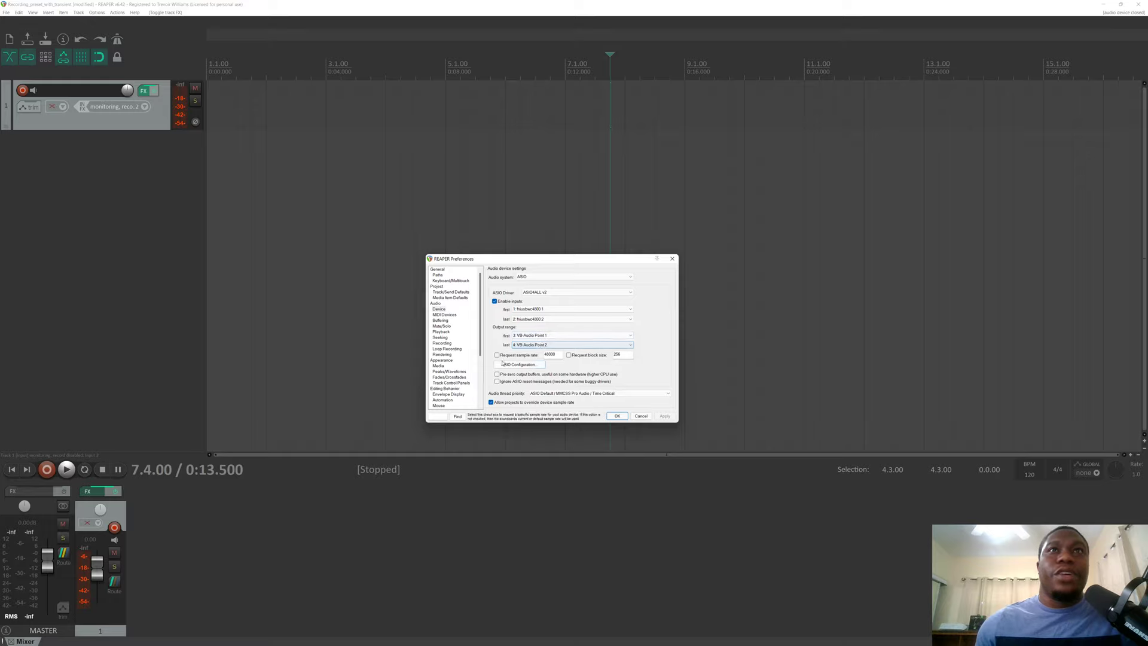
double_click(548, 354)
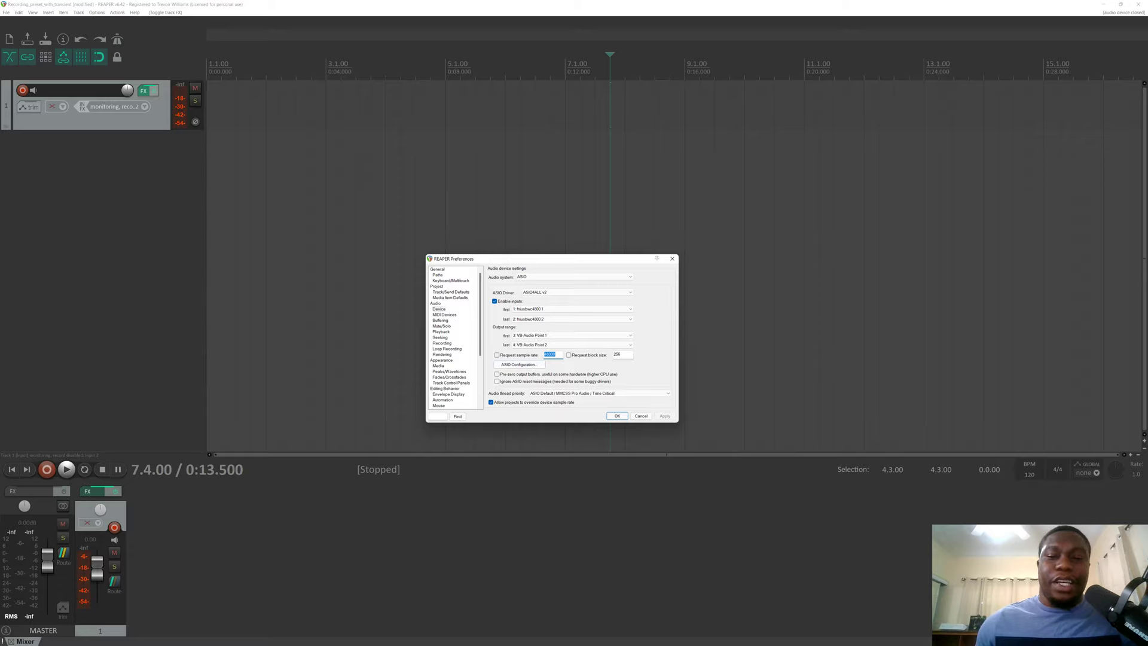
left_click(559, 354)
double_click(628, 355)
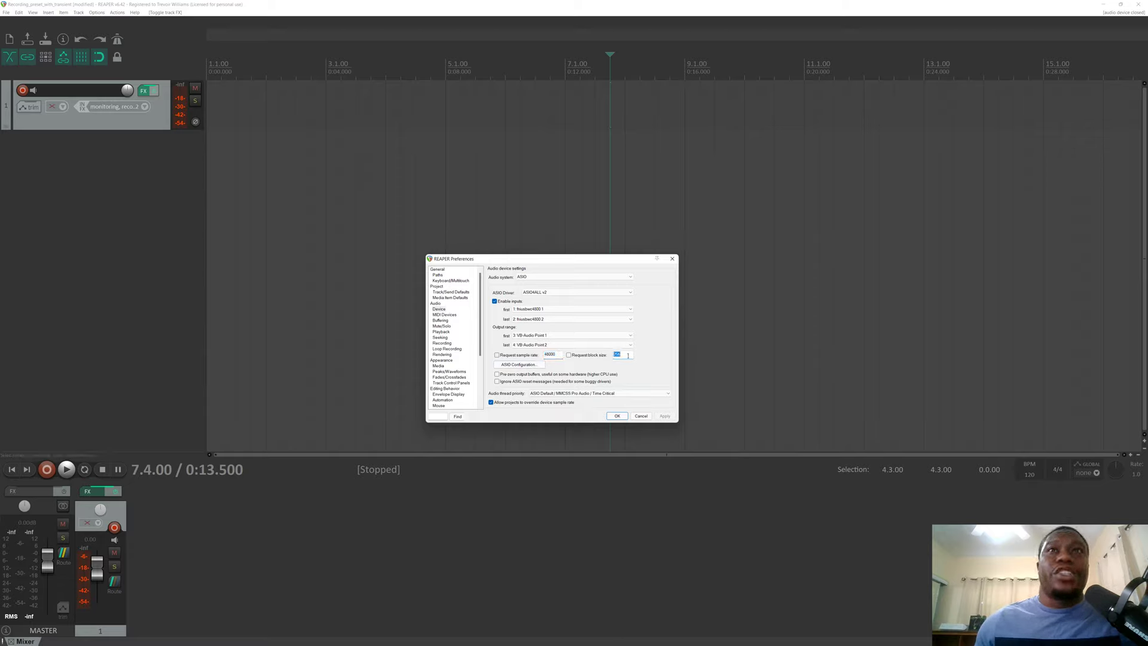
Open the ASIO configuration, examine the Focusrite Usb Audio and VB-Audio Virtual Cable entries in the WDM device list, and close it.
left_click(519, 364)
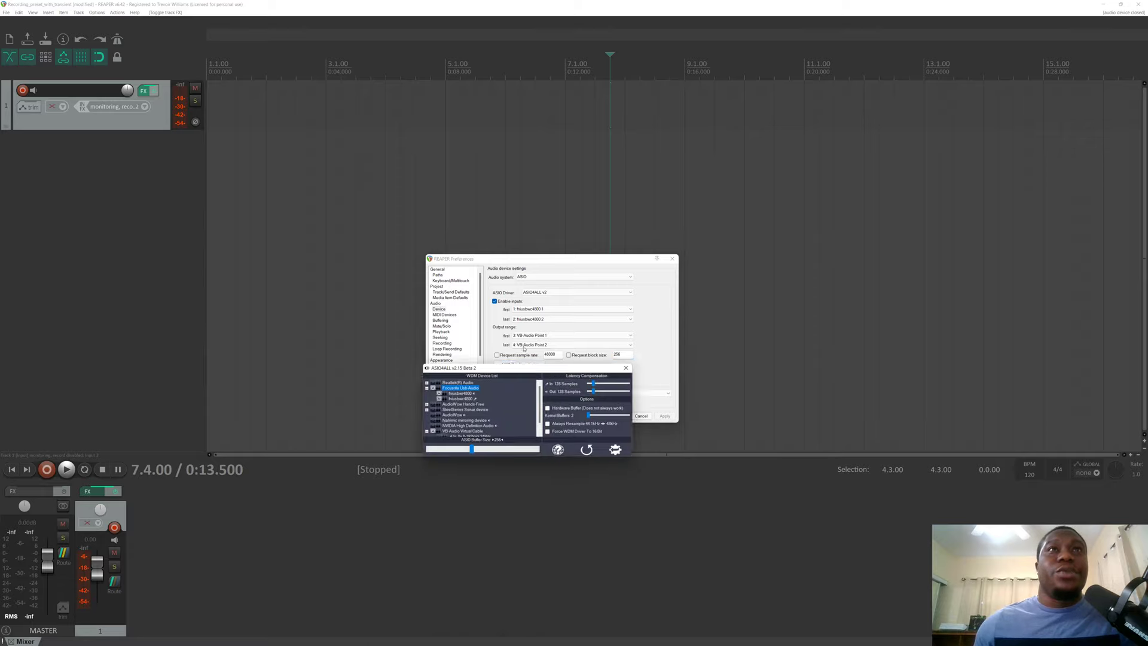
left_click_drag(512, 379, 547, 287)
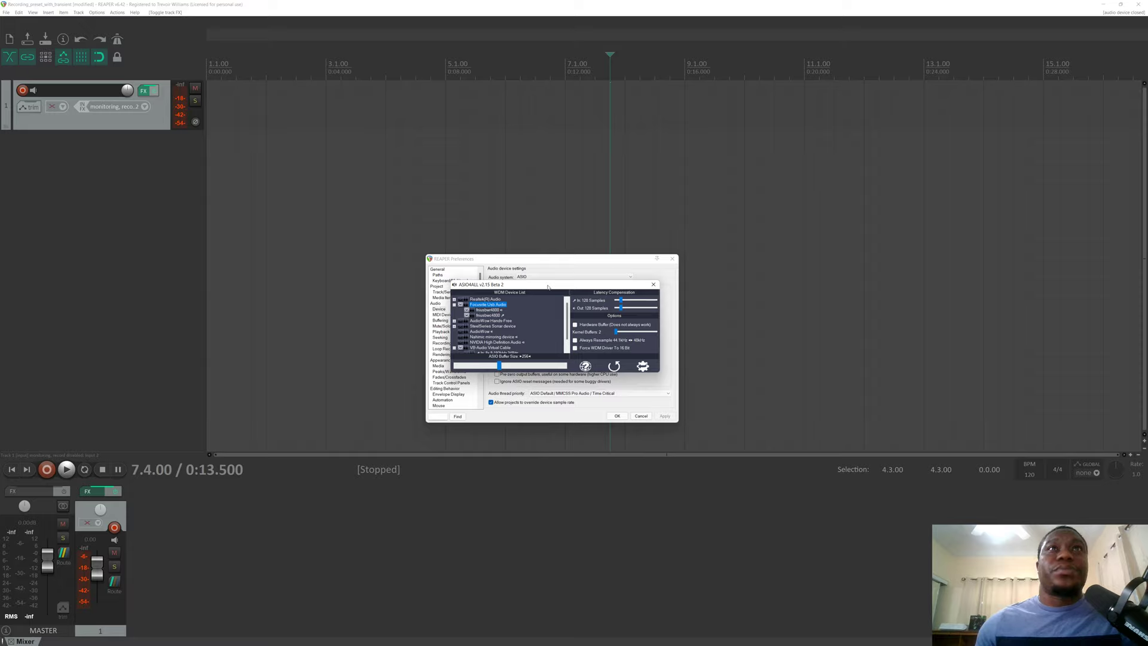
scroll(516, 326, "down", 1)
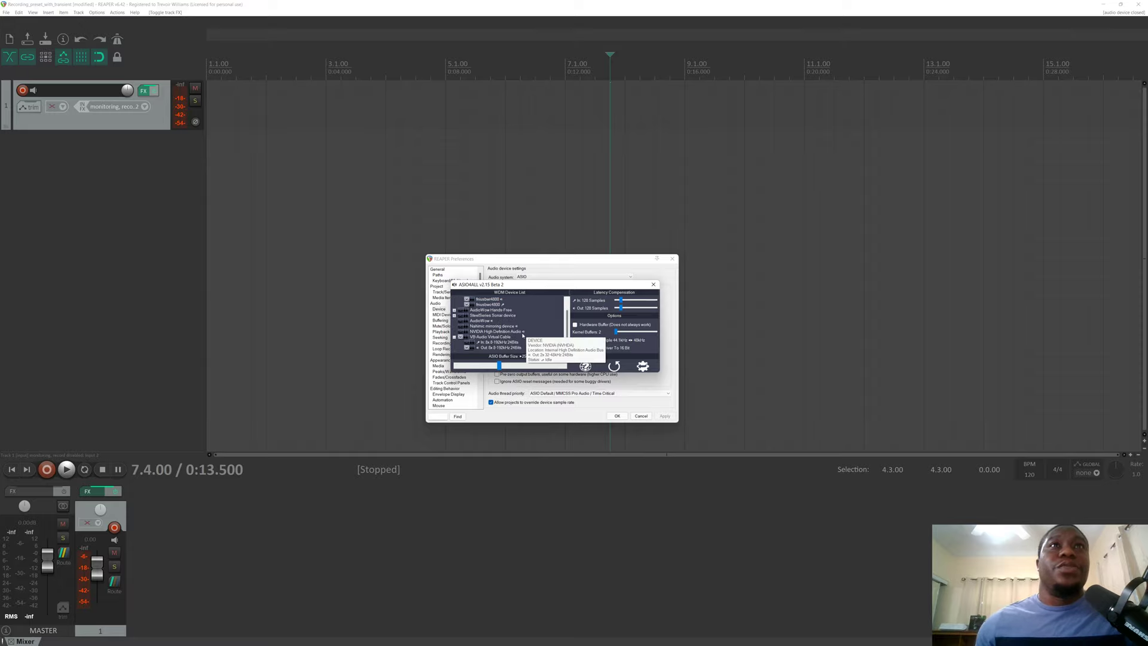
scroll(516, 326, "up", 1)
left_click(478, 305)
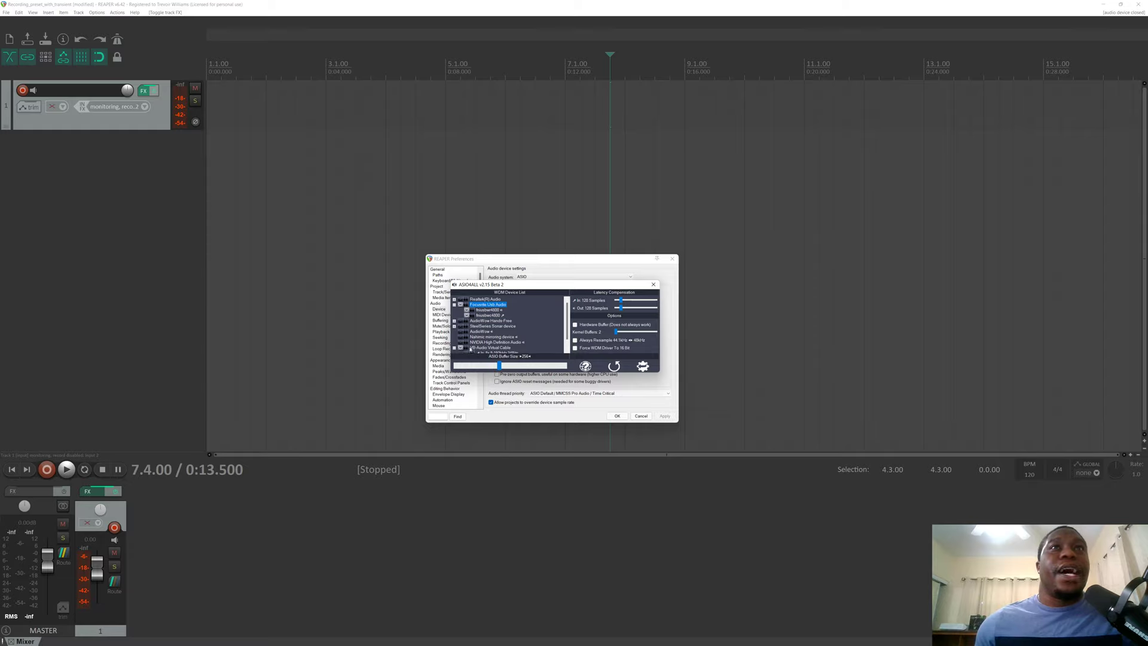
scroll(567, 341, "down", 1)
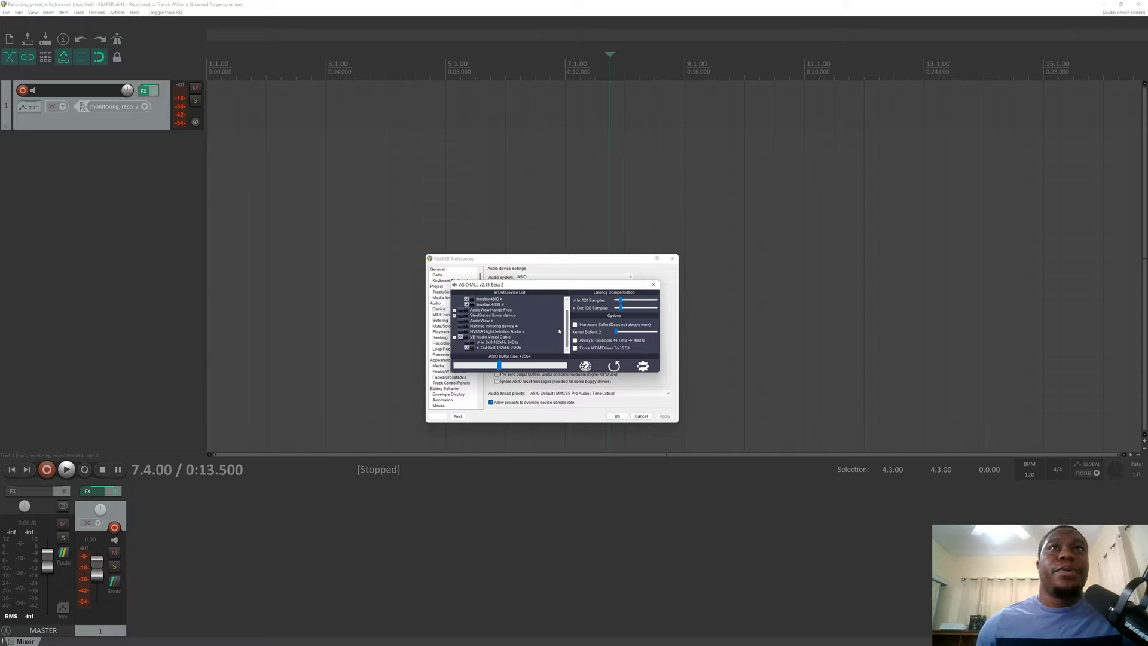
scroll(567, 333, "up", 2)
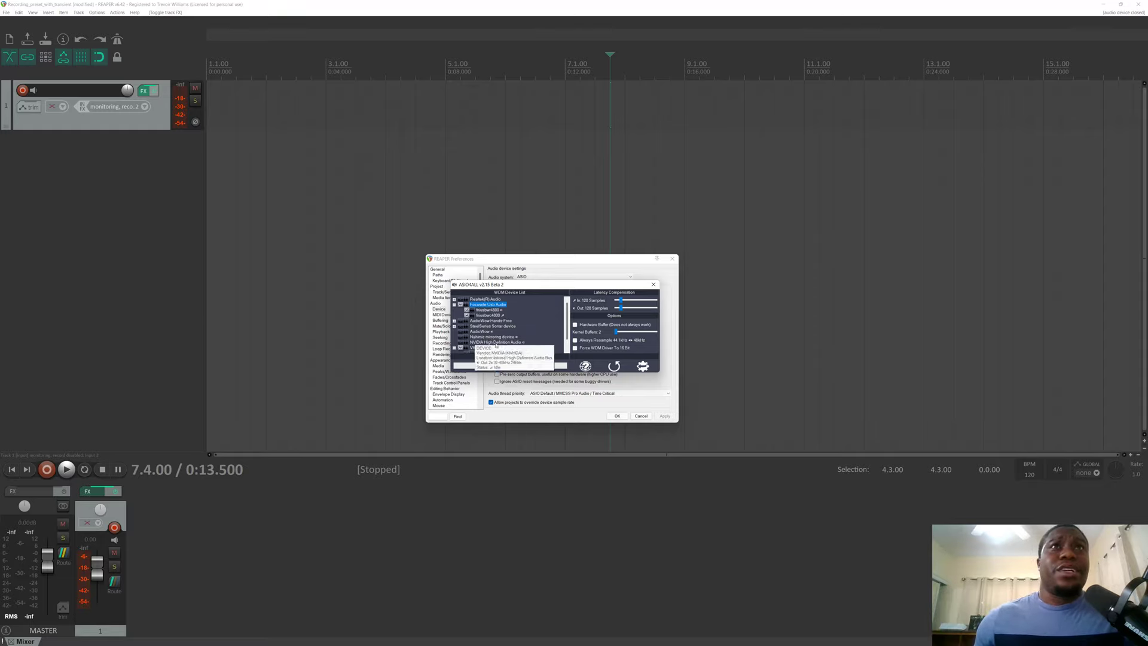
mouse_move(568, 328)
left_mouse_down()
mouse_move(566, 341)
mouse_move(566, 329)
left_mouse_up()
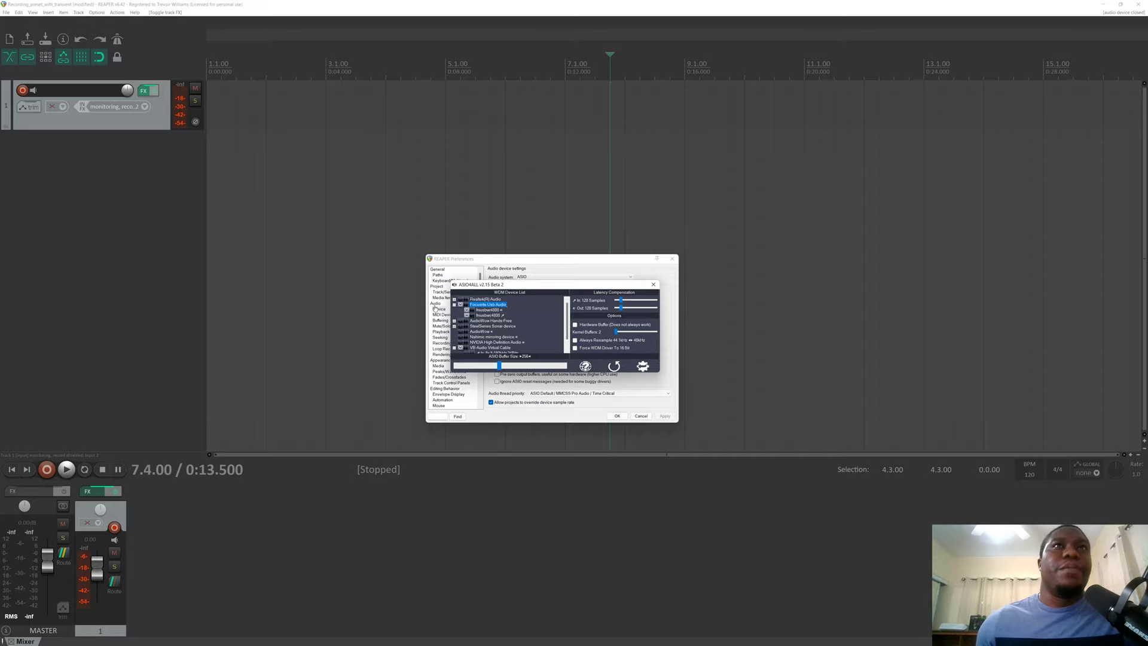
left_click(654, 286)
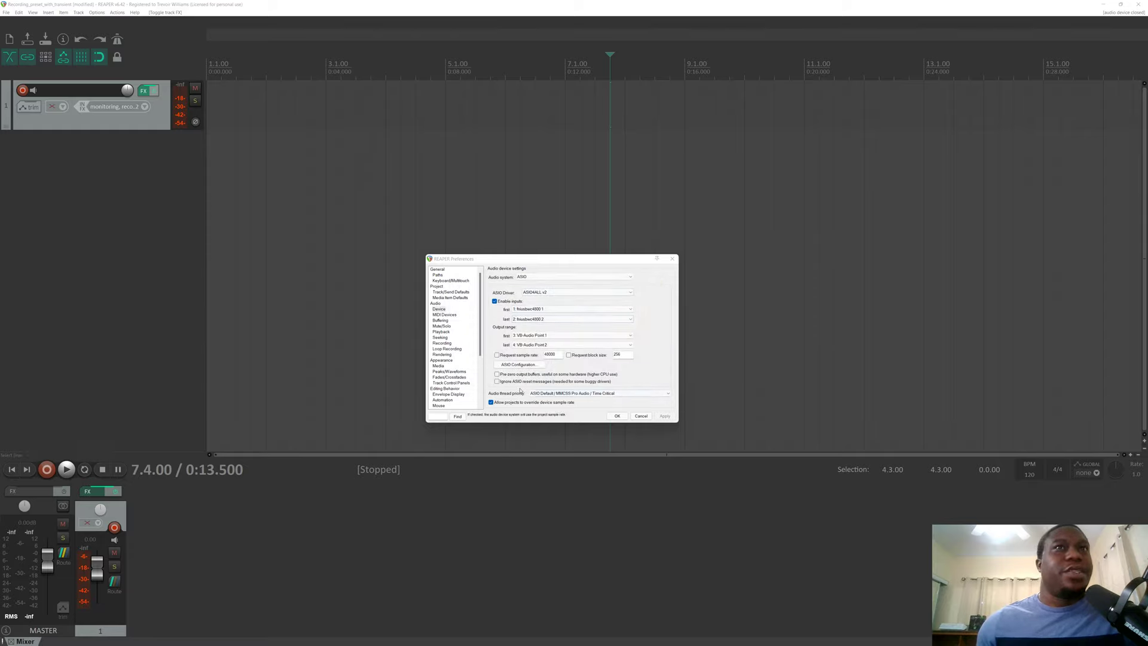
Switch the audio system to WASAPI (Windows 7/8/10/Vista) and apply the preferences.
left_click(542, 278)
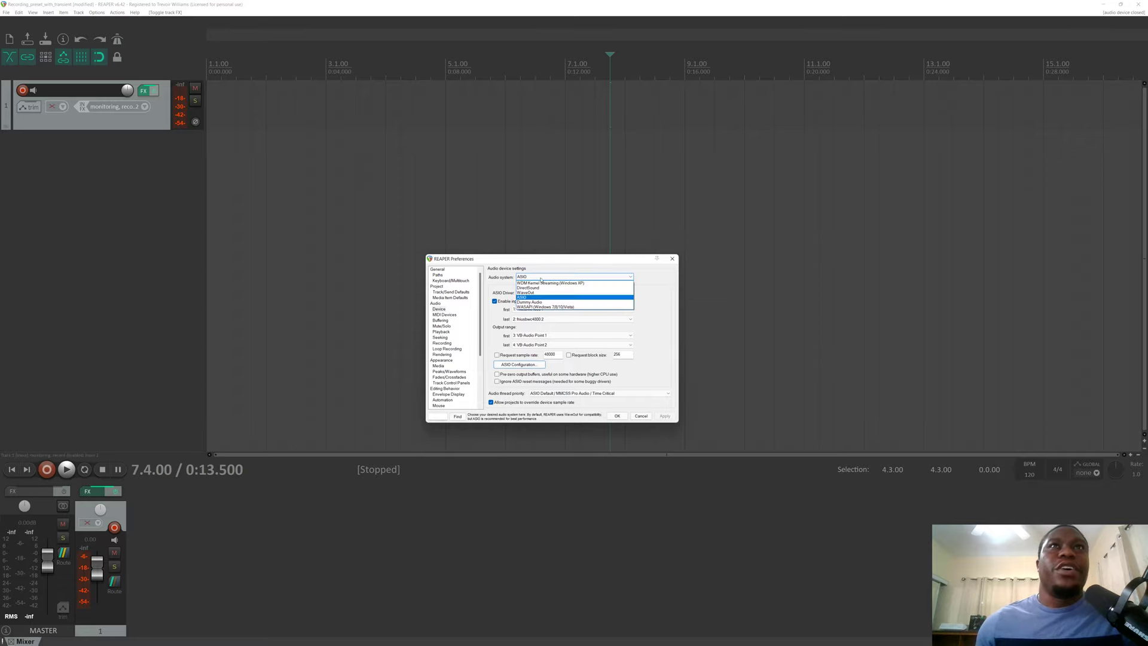
left_click(545, 307)
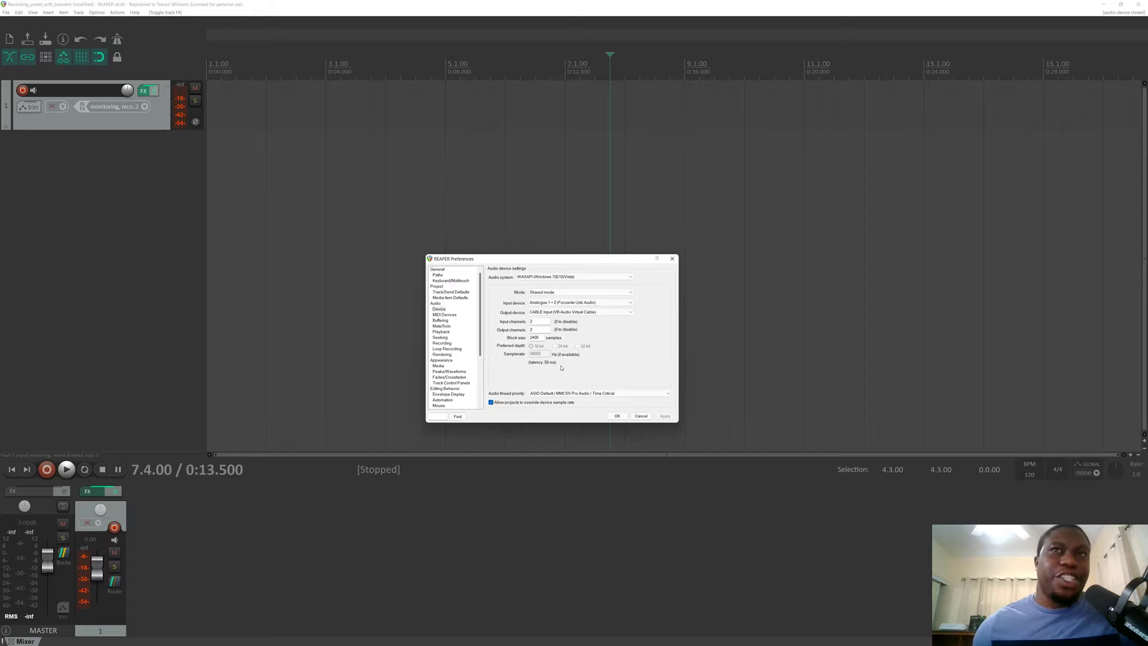
left_click(618, 416)
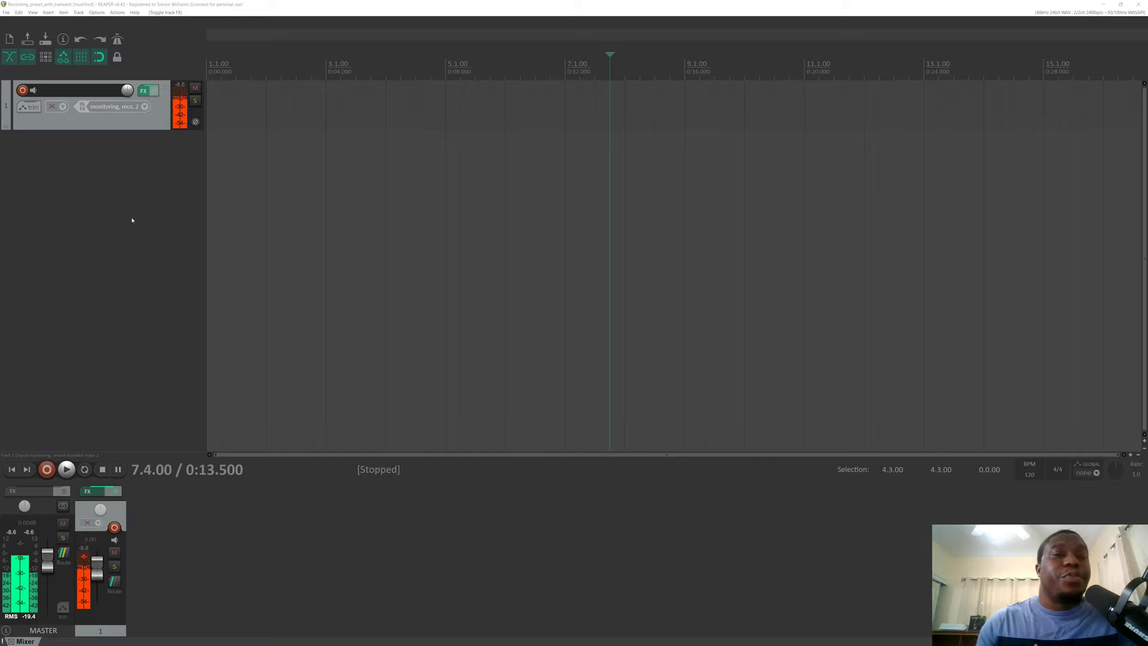
Set track 1's record mode to Record: disable (input monitoring only).
left_click(61, 109)
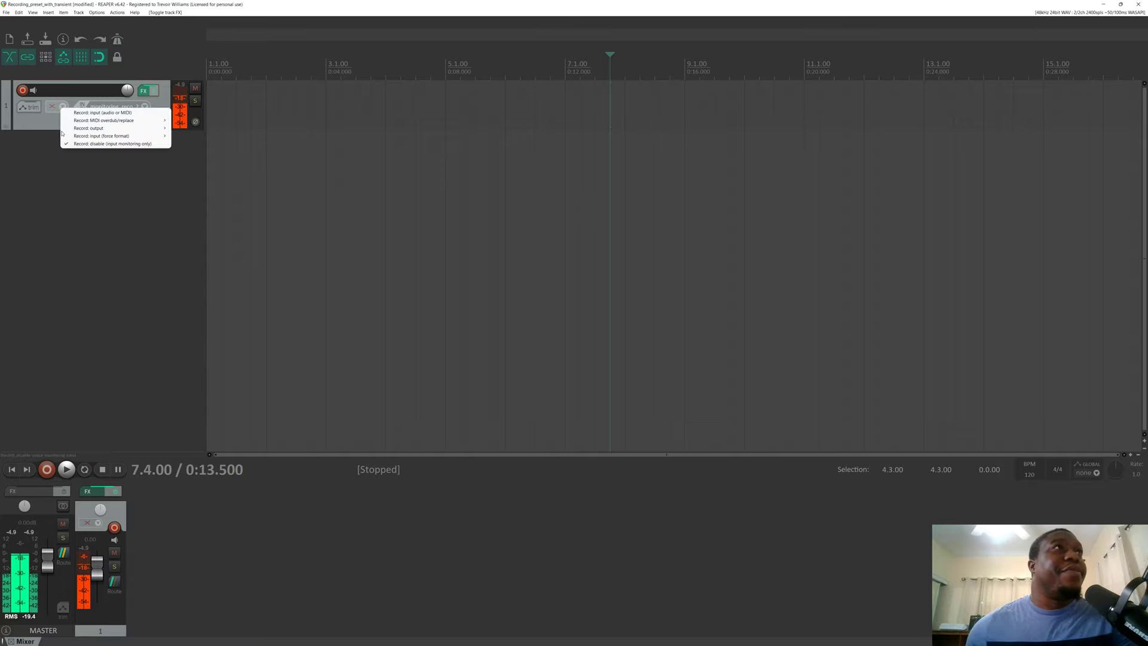
left_click(127, 143)
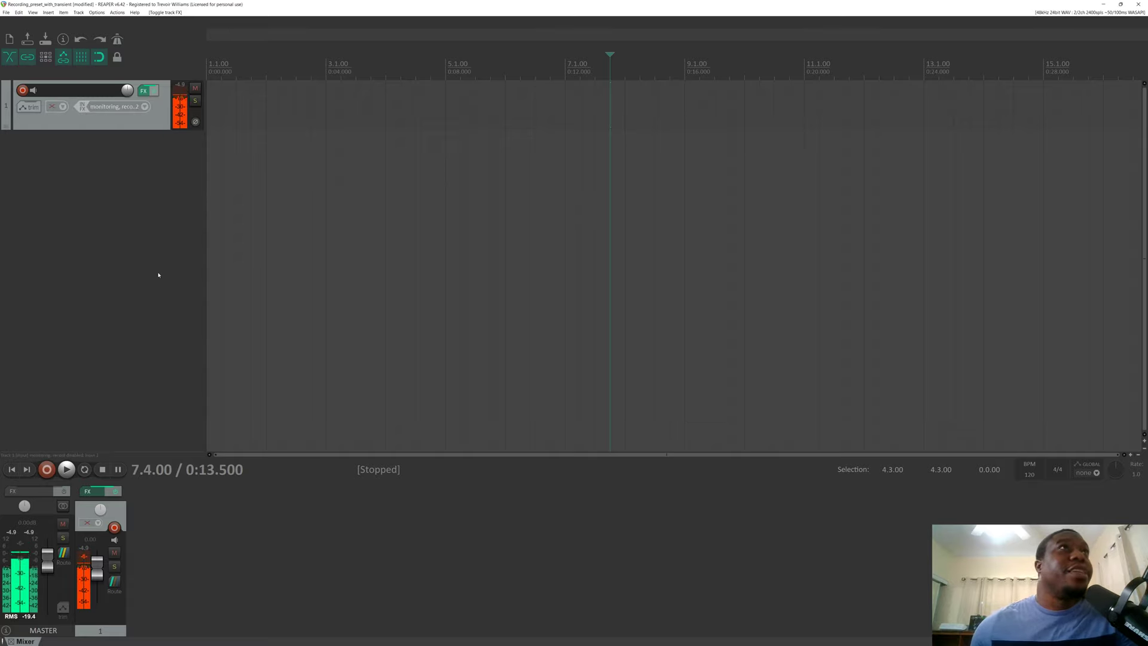
Open track 1's effects chain and move its window lower over the empty arrange area.
mouse_move(142, 94)
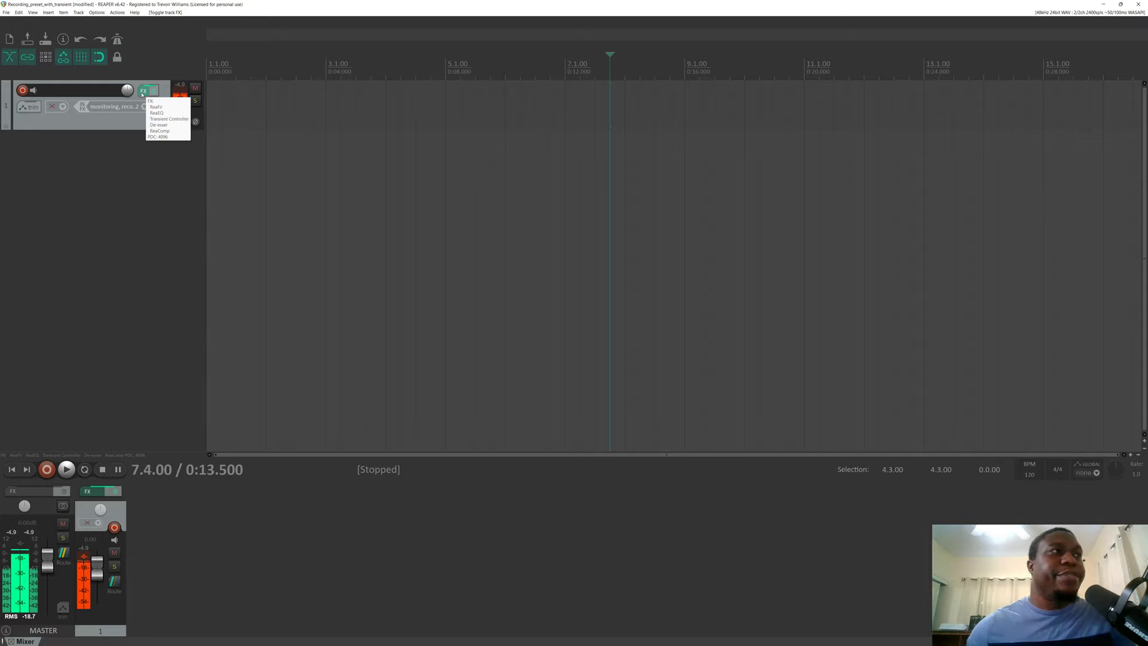
left_click(142, 94)
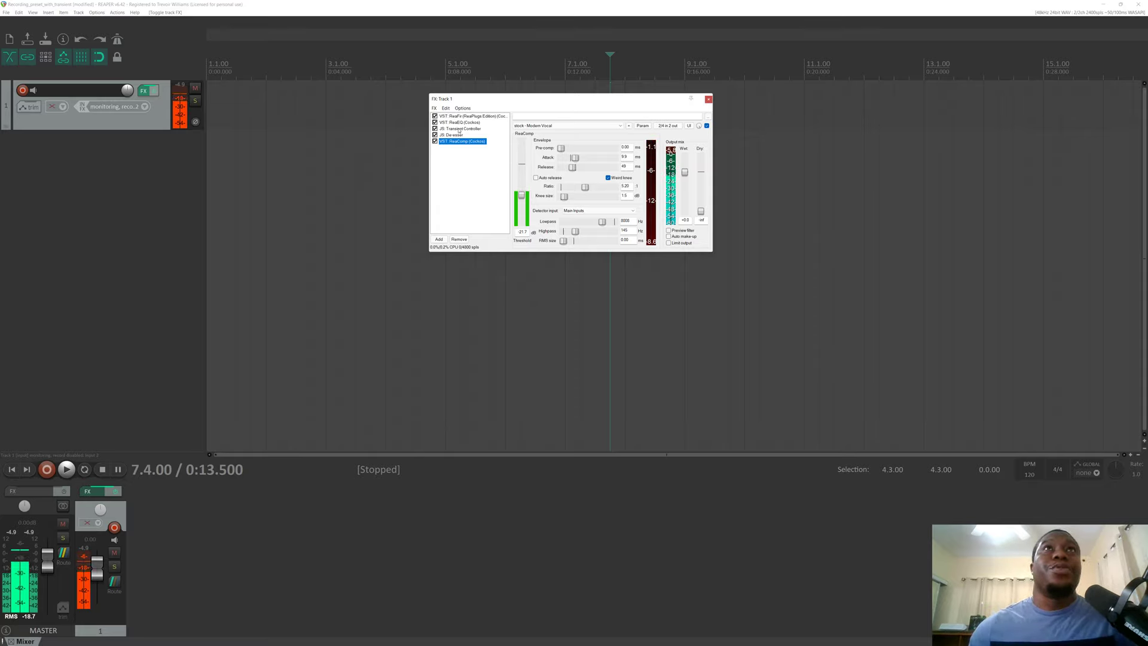
left_click_drag(468, 100, 432, 263)
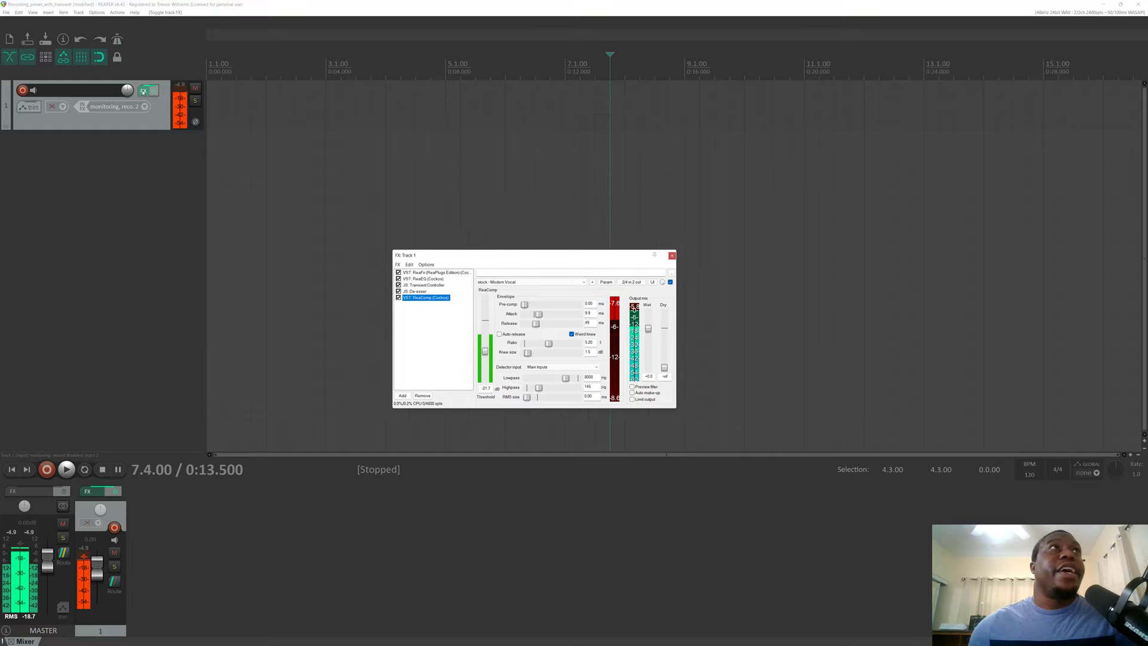
Search the plug-in browser for reafir and close the browser without adding an effect.
left_click(431, 341)
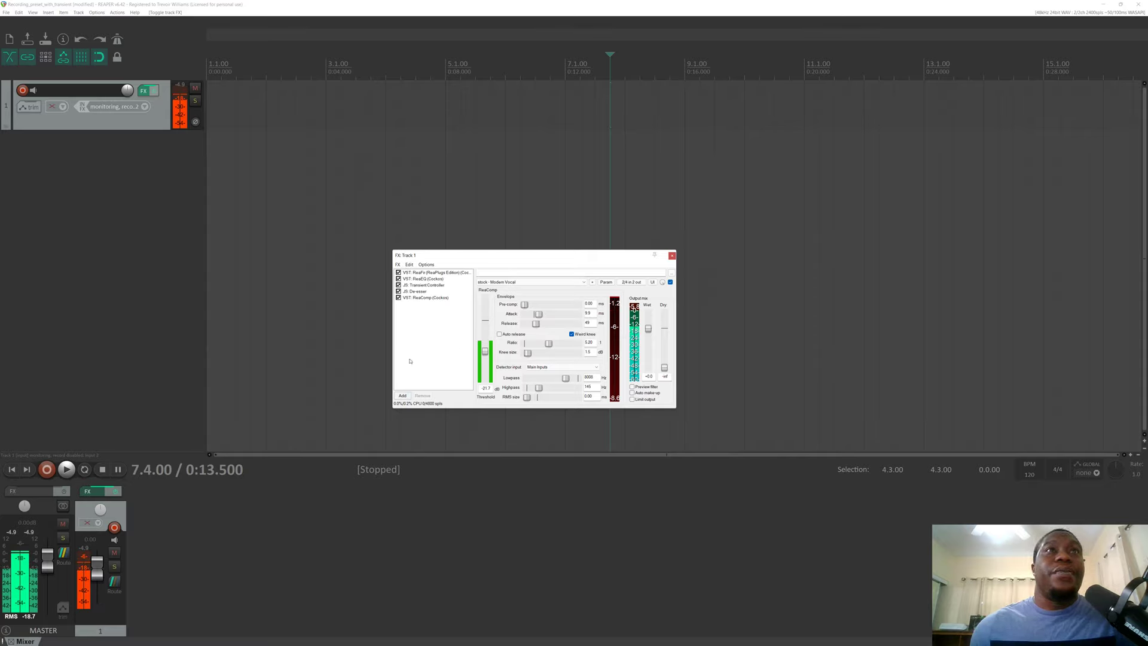
double_click(433, 344)
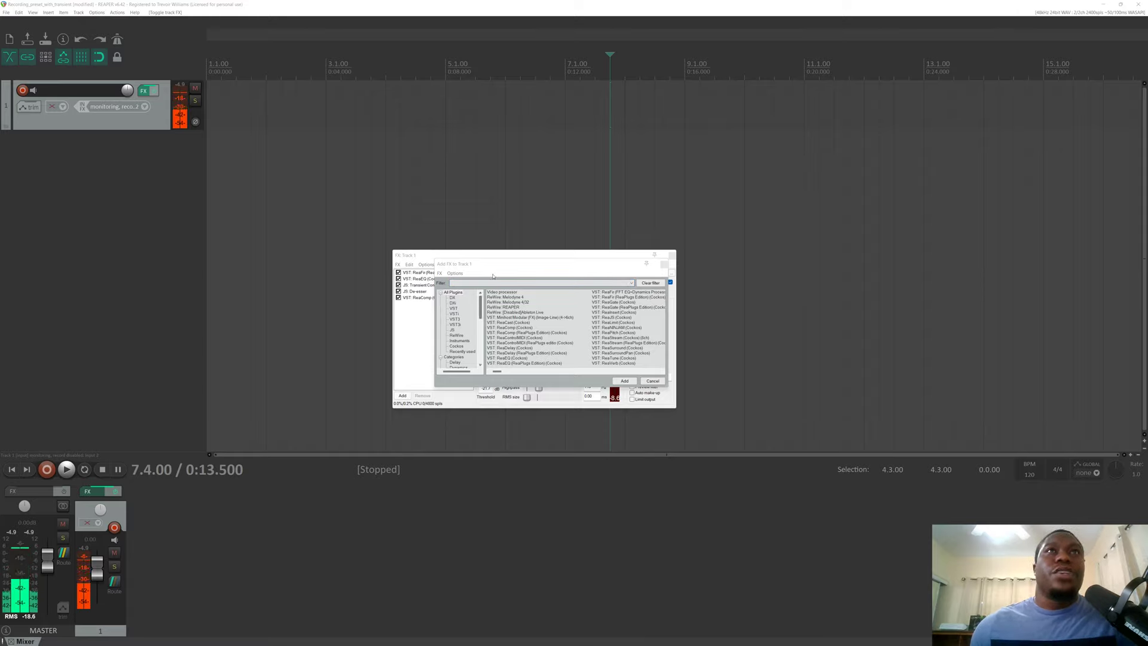
left_click_drag(498, 262, 560, 273)
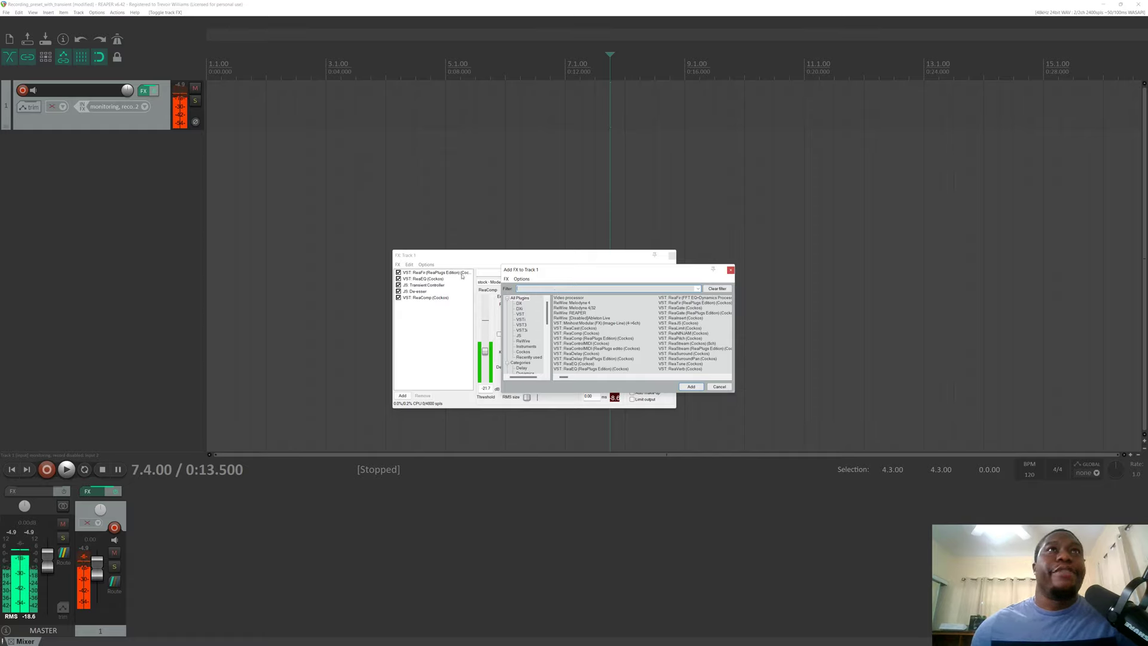
type("reafir")
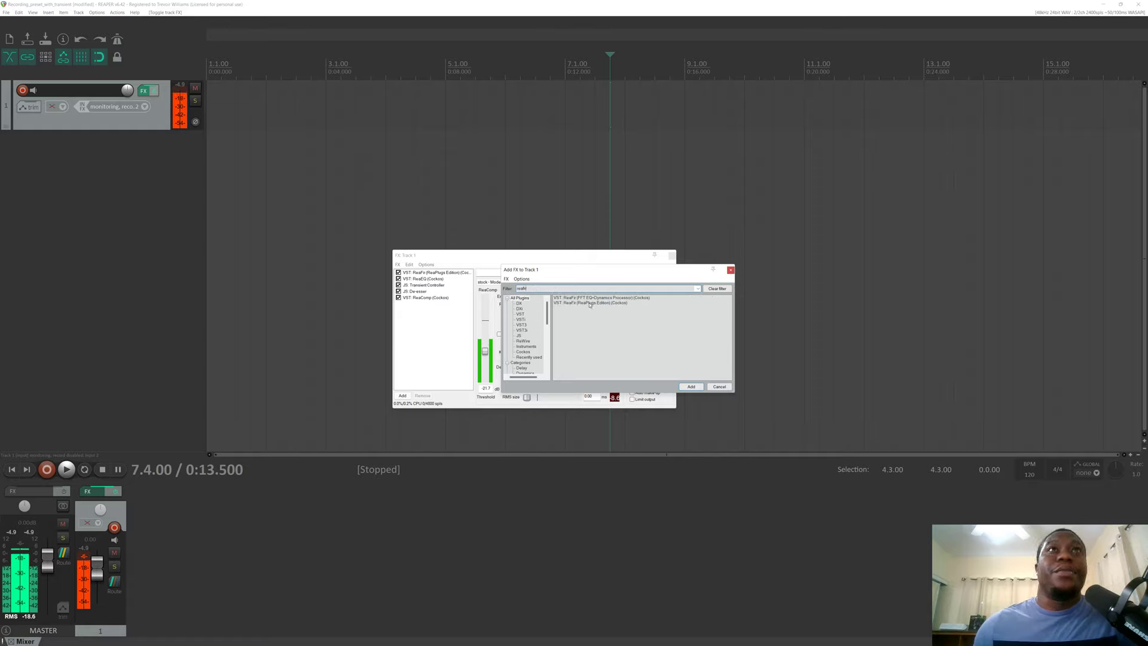
left_click(720, 386)
Set ReaFir to Subtract mode and capture a noise profile by briefly enabling automatic noise profile building during silence.
left_click(430, 273)
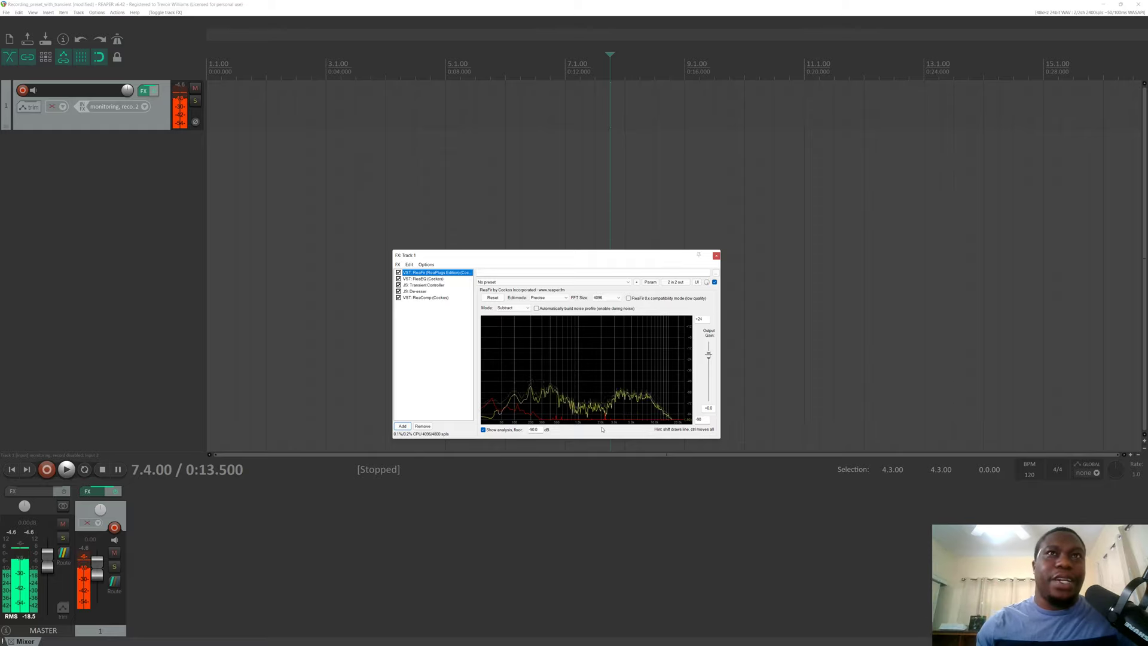
left_click(515, 308)
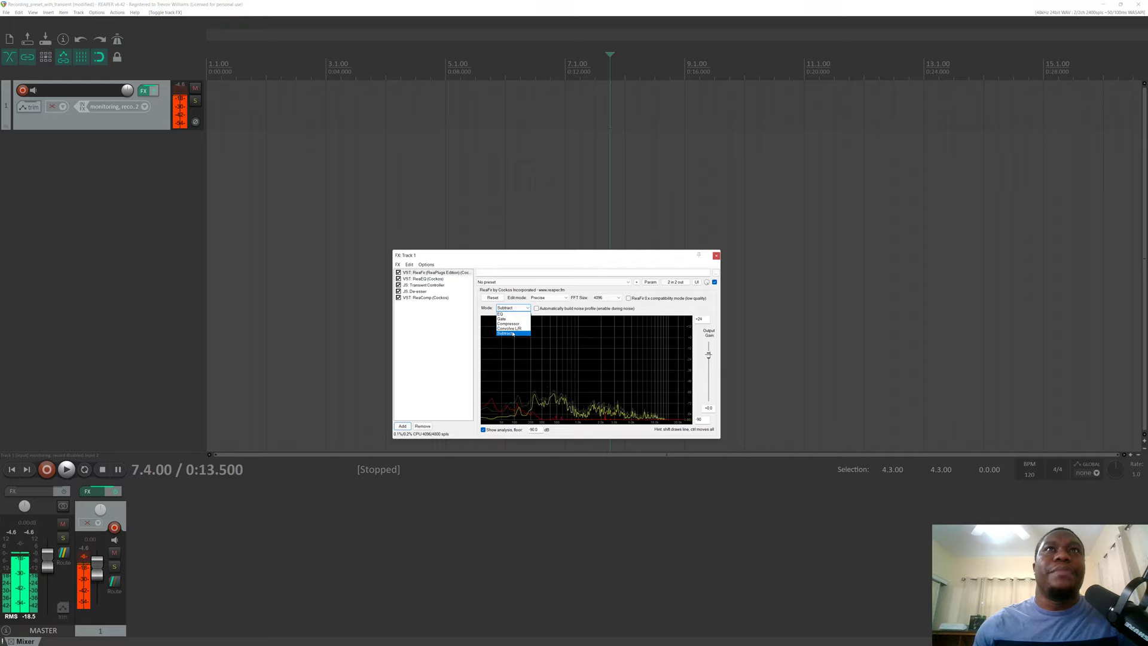
left_click(515, 333)
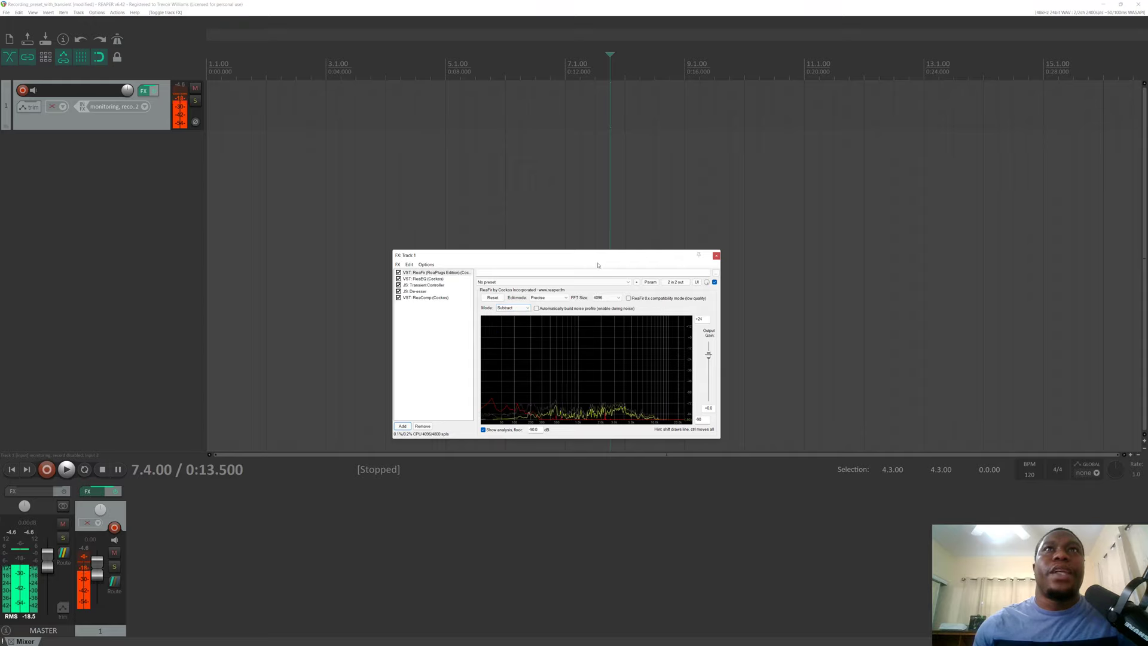
left_click(557, 309)
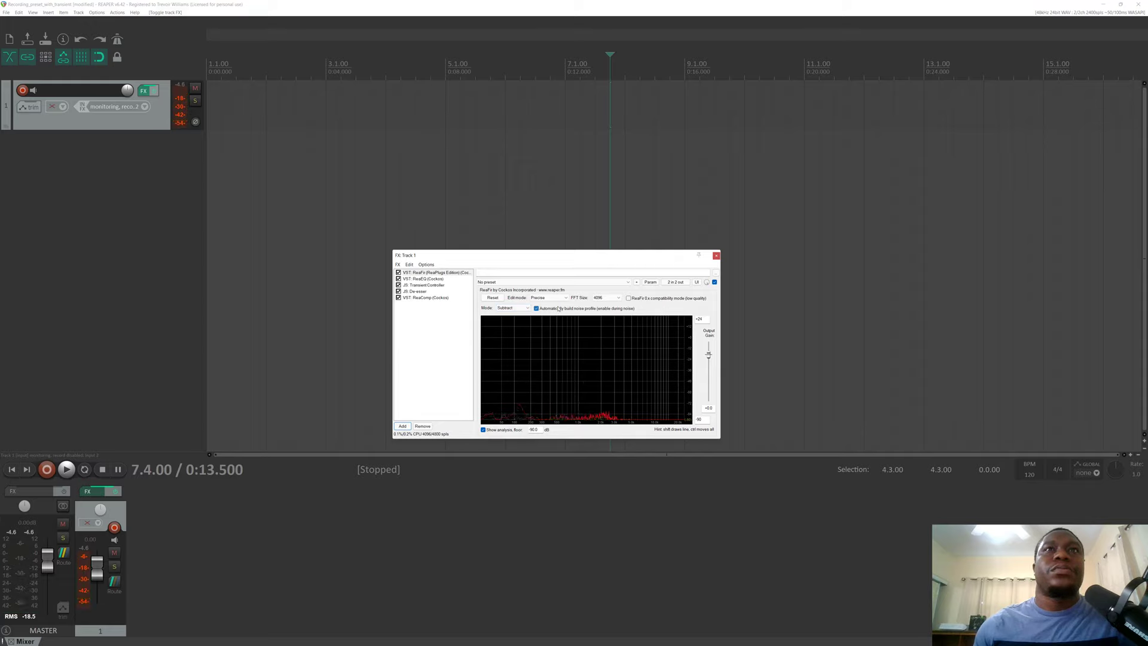
left_click(558, 309)
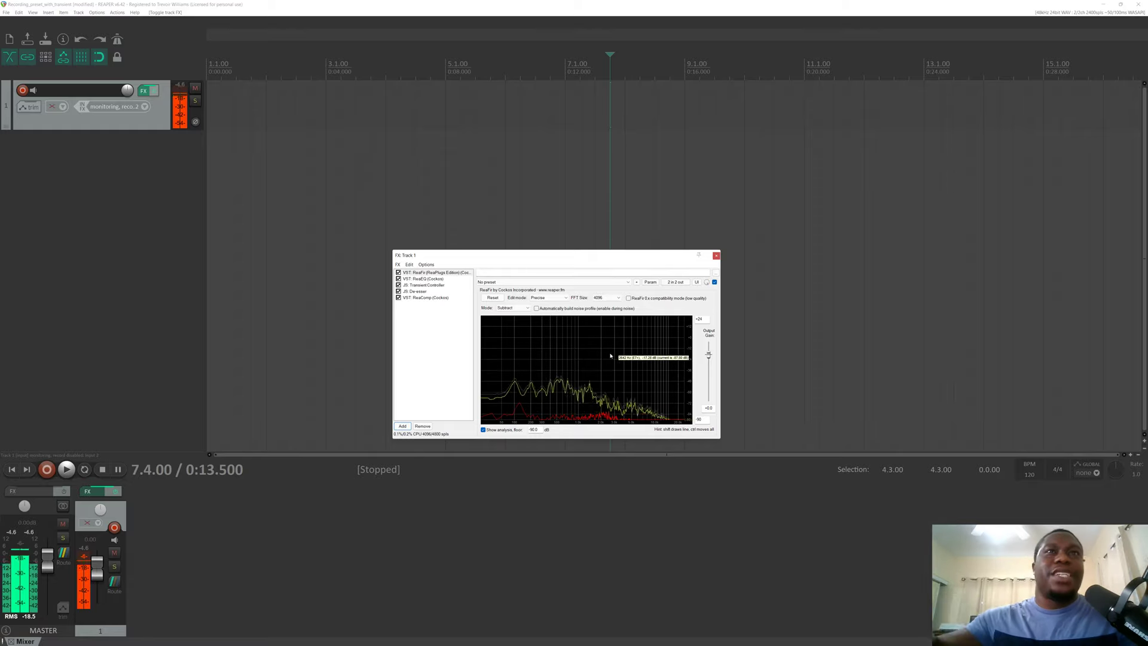
Examine ReaEQ's 100 Hz high-pass band and its filter type choices without changing the type.
left_click(430, 272)
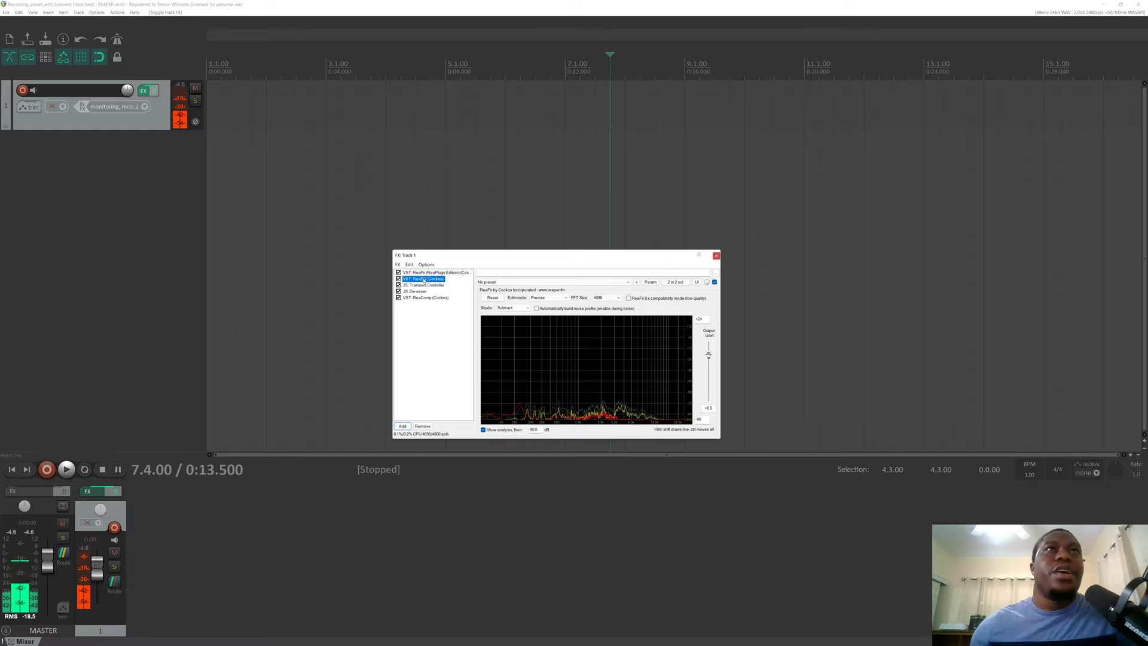
left_click(424, 279)
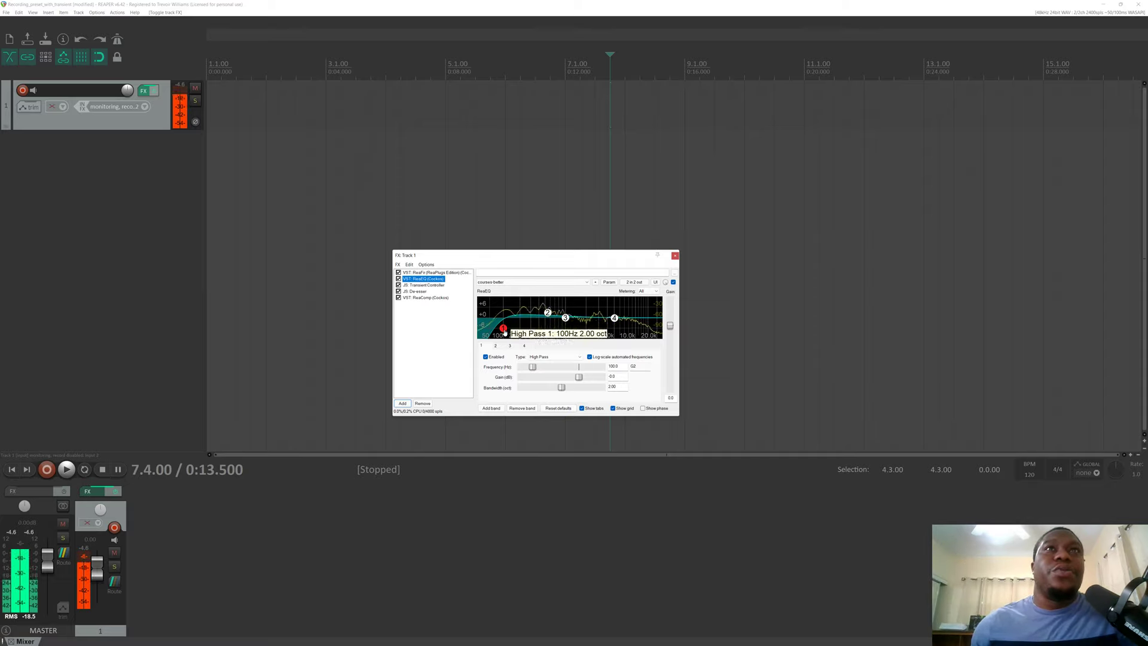
left_click(555, 357)
left_click(555, 358)
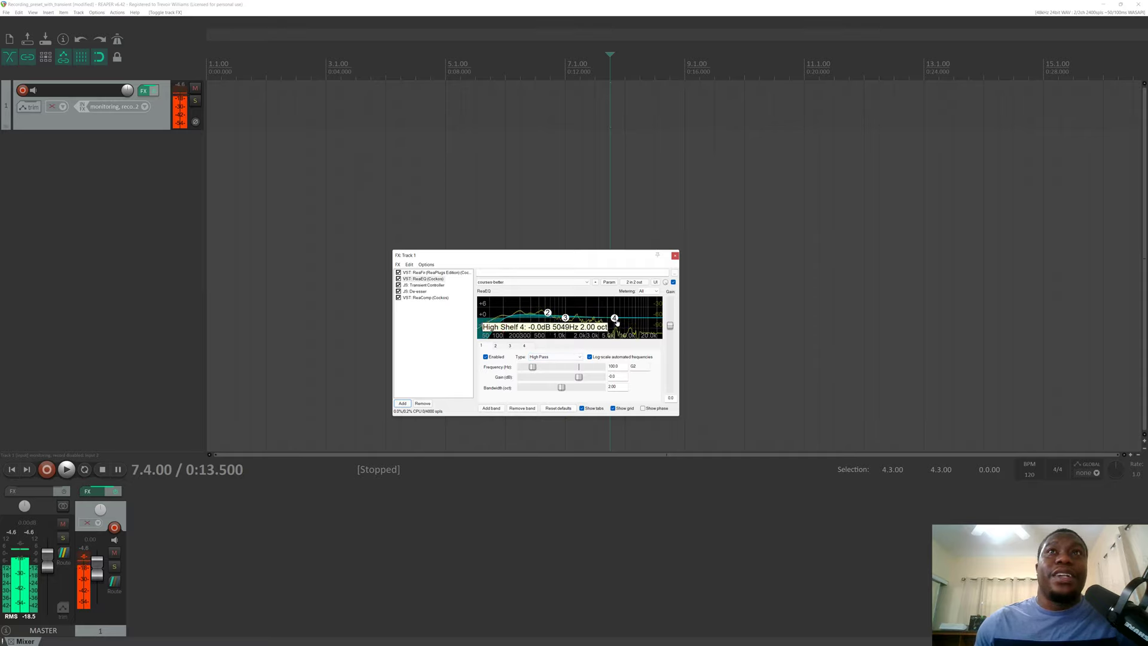
Raise and lower the gain of ReaEQ's high shelf band 4, settling it at about -0.3 dB near 5.7 kHz.
left_click_drag(616, 319, 619, 312)
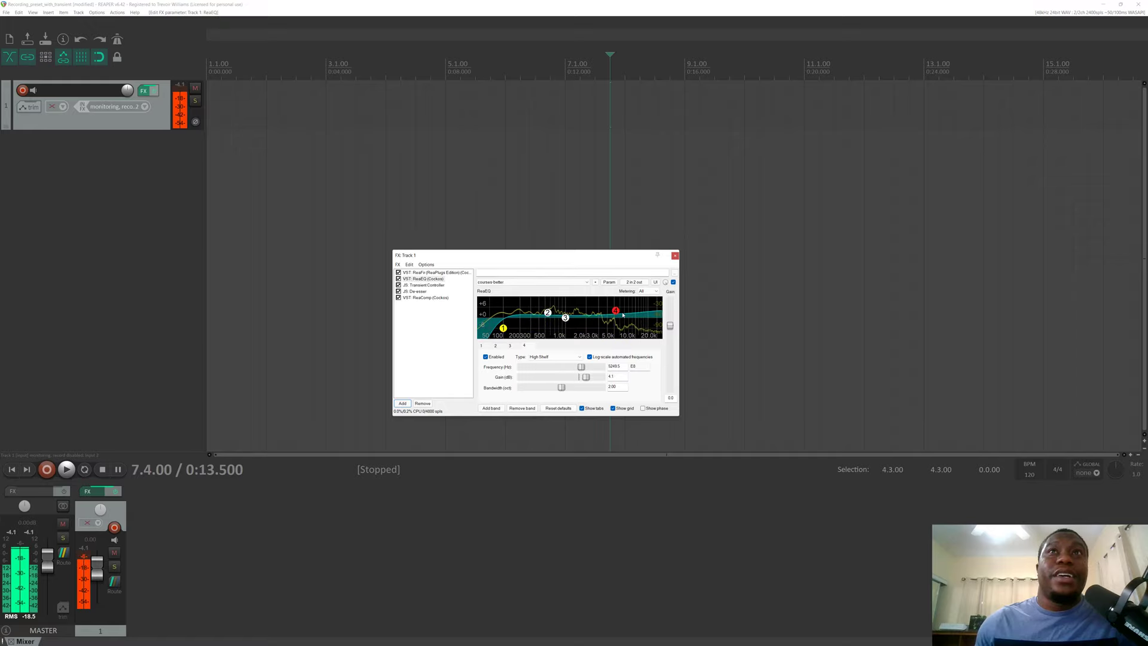
mouse_move(616, 310)
left_click_drag(615, 311, 615, 327)
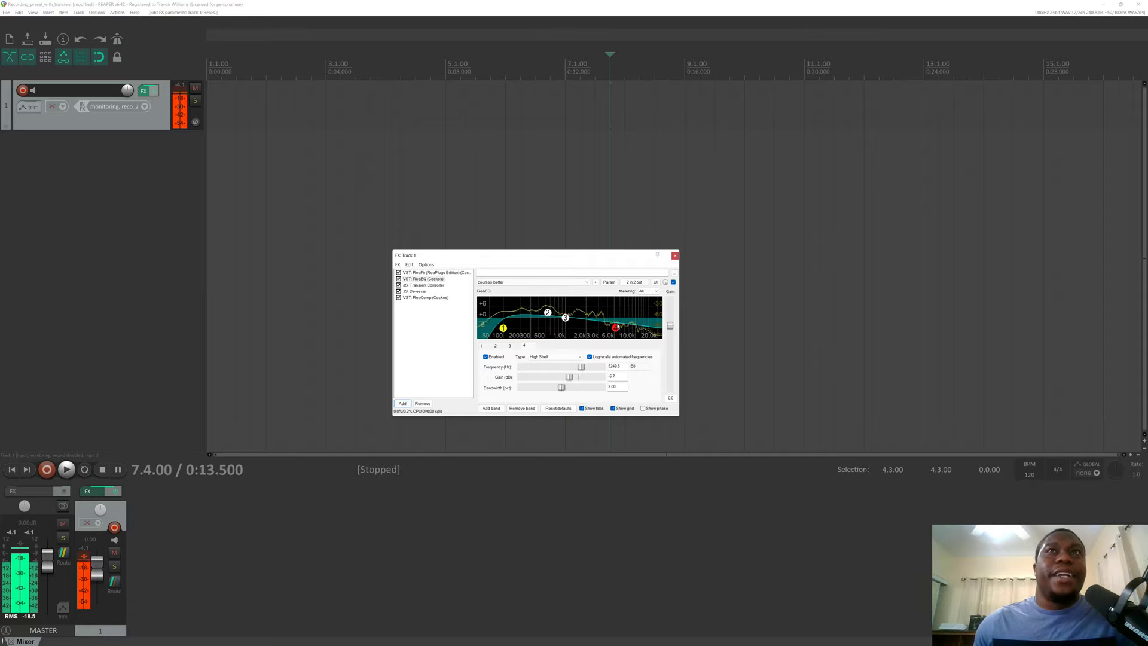
mouse_move(616, 327)
left_mouse_down()
mouse_move(616, 308)
mouse_move(616, 322)
left_mouse_up()
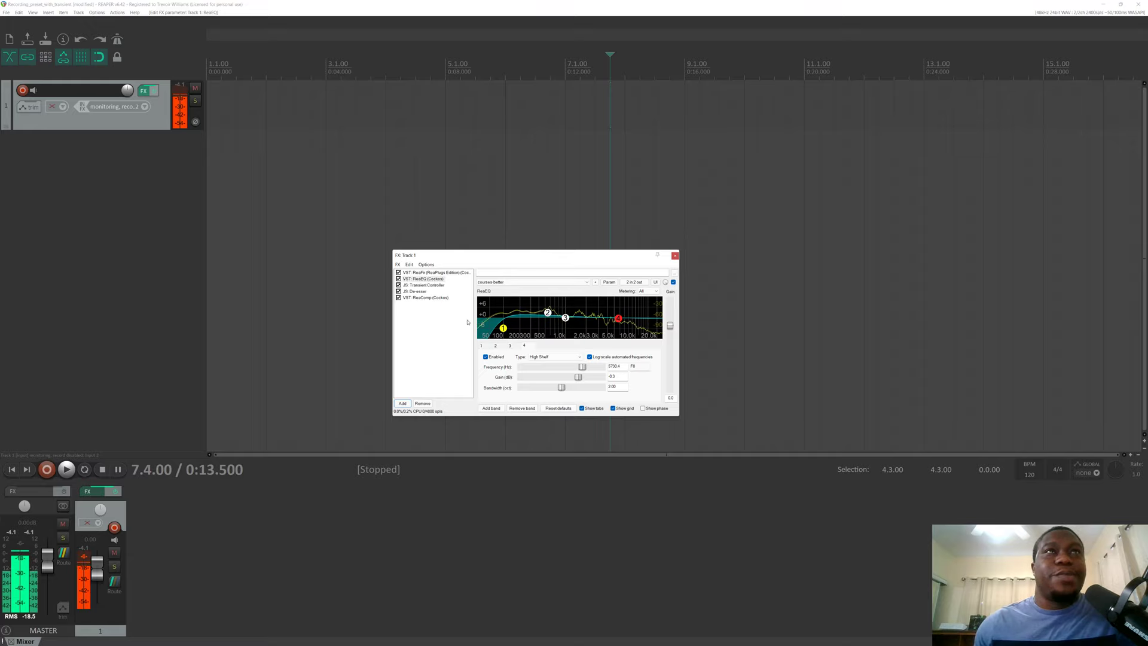
Examine the Transient Controller's settings and preset choices and the De-esser's parameters without changing them.
left_click(424, 284)
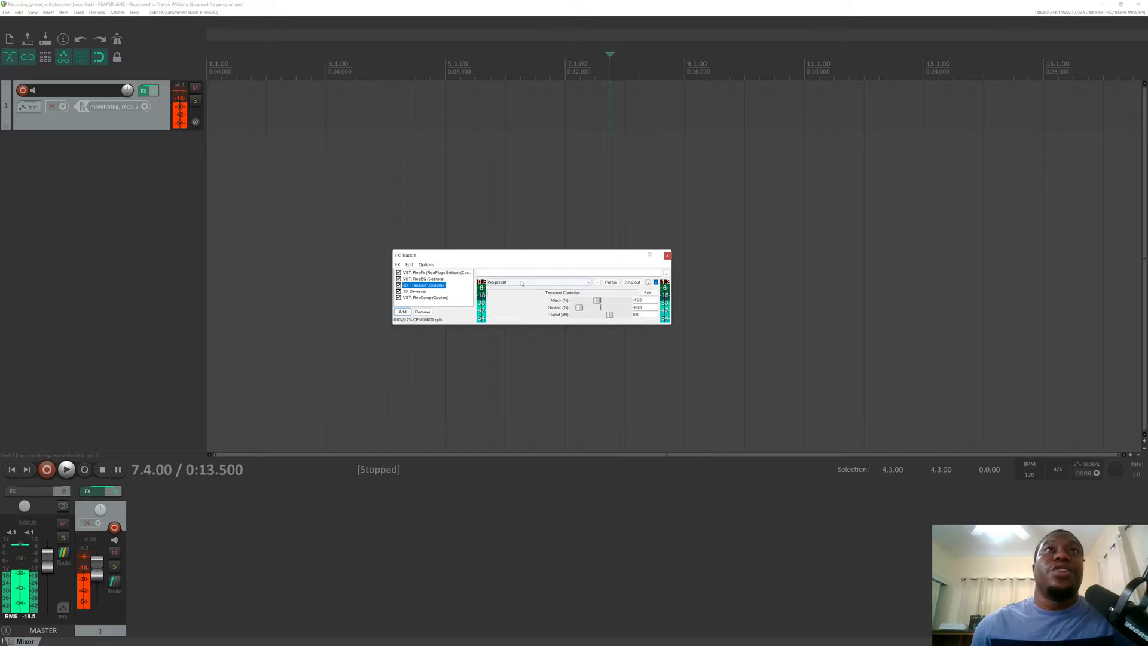
left_click(588, 284)
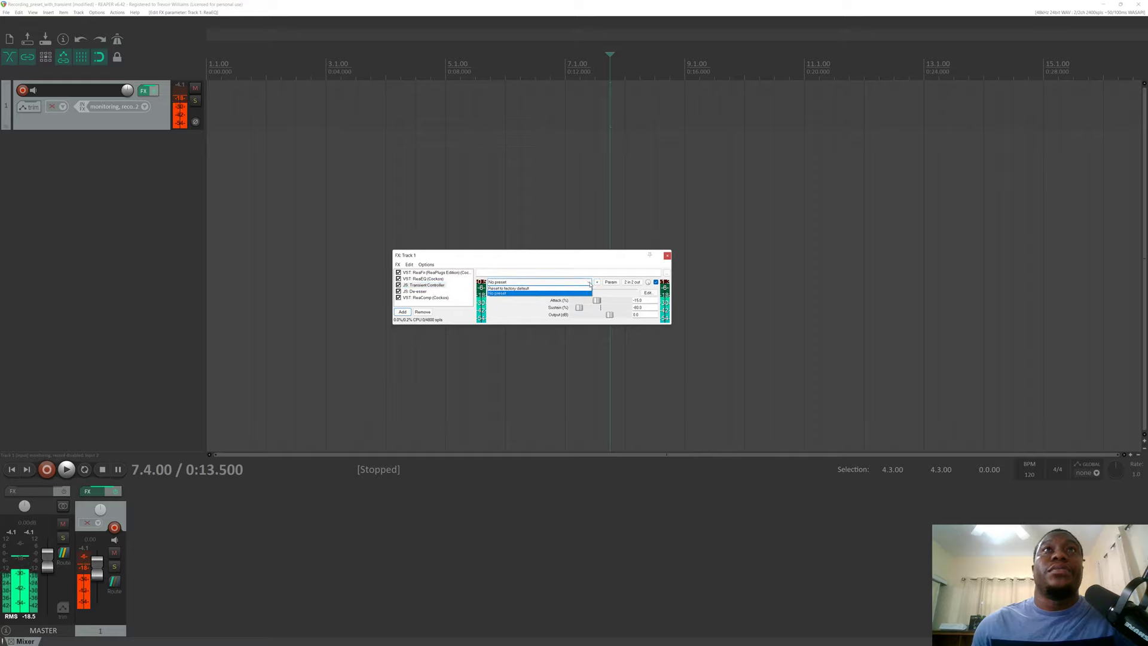
left_click(589, 284)
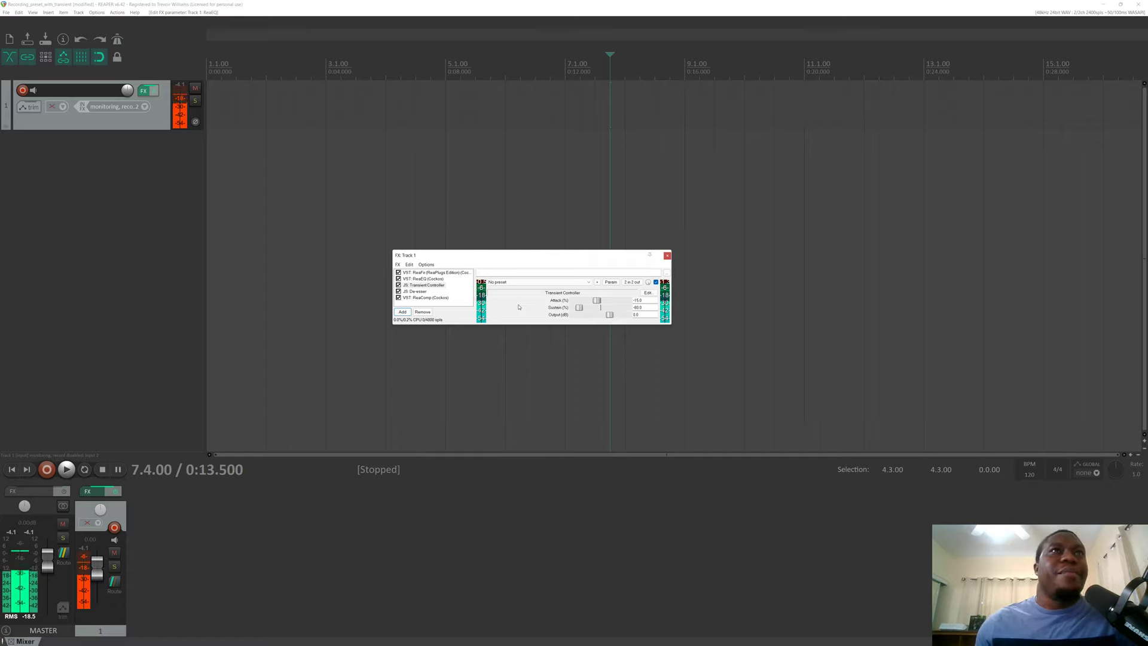
left_click(414, 291)
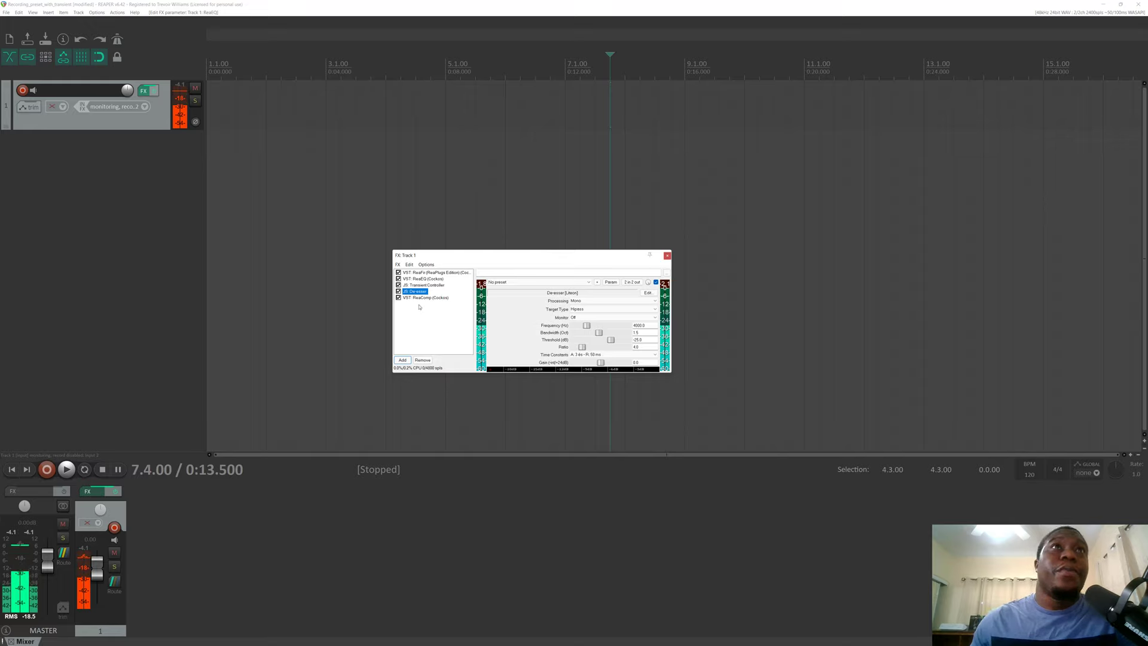
Examine ReaComp's preset choices, keep stock - Modern Vocal, and close the effects chain window.
key("Down")
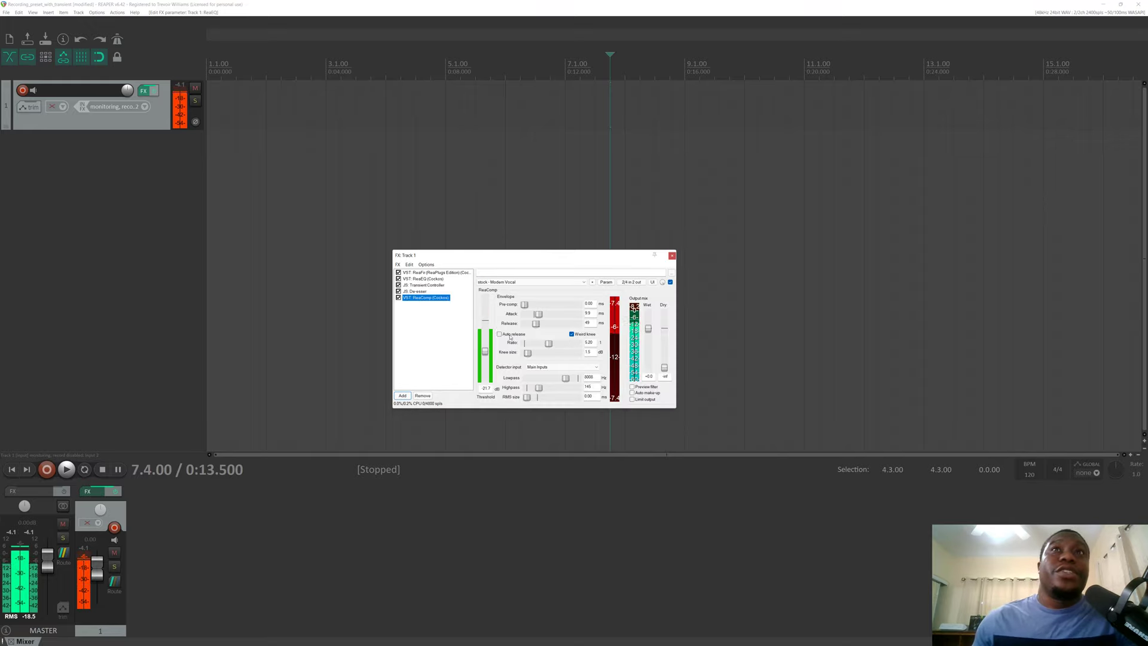
left_click(500, 282)
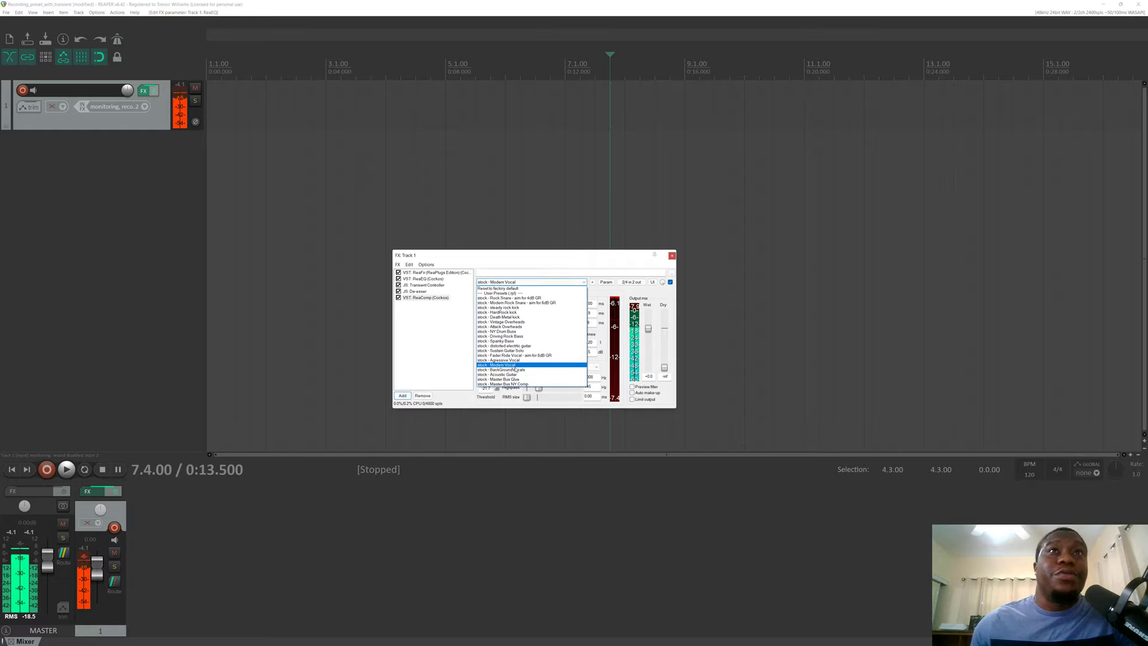
left_click(425, 350)
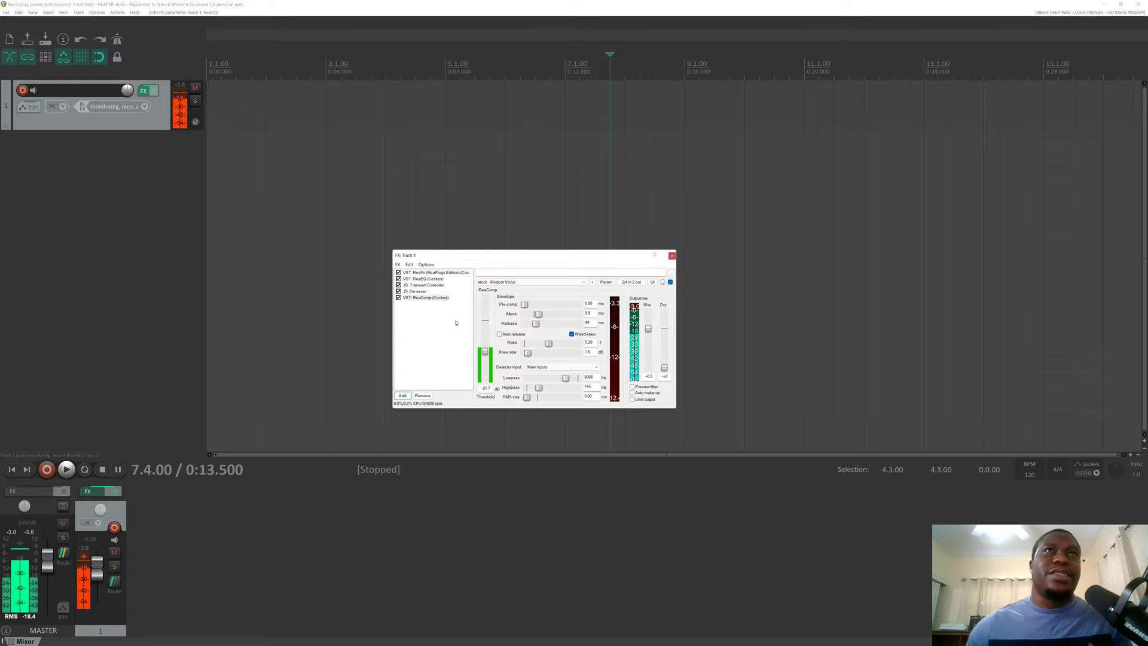
left_click(673, 256)
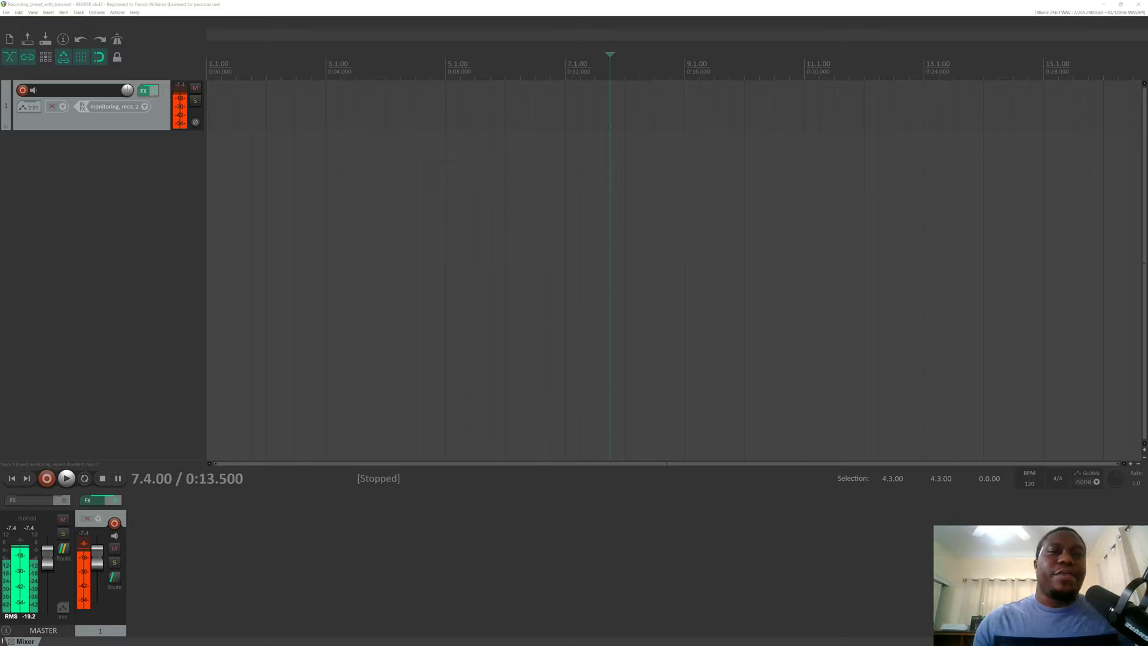